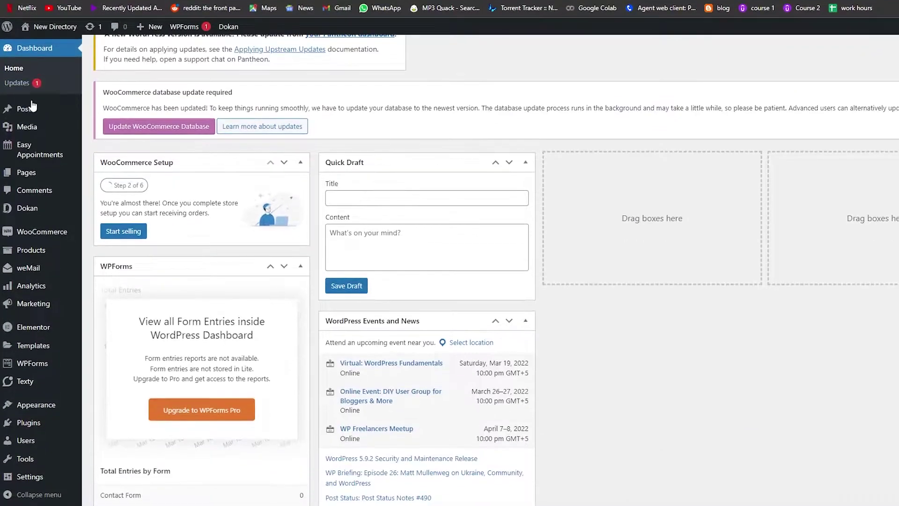
- Go to Plugins > Add New from the dashboard's admin sidebar
scroll(51, 149, "down", 1)
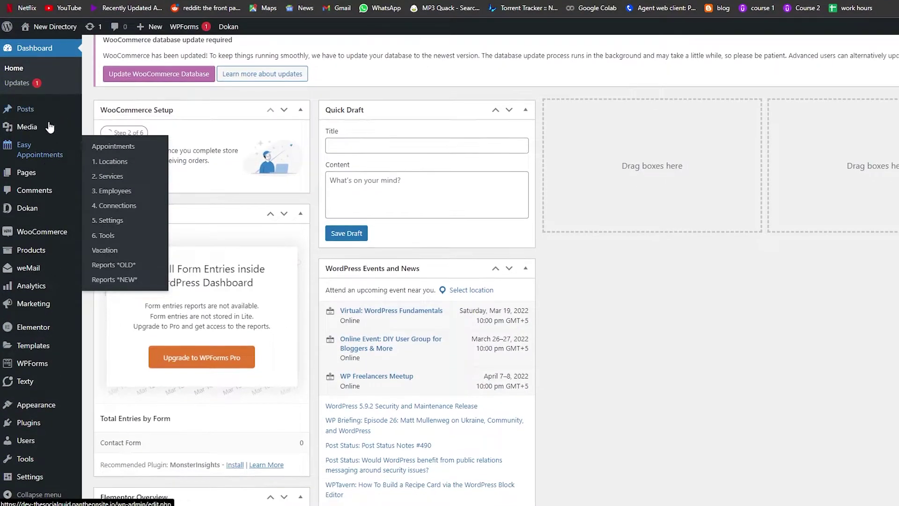
scroll(17, 281, "down", 3)
mouse_move(40, 431)
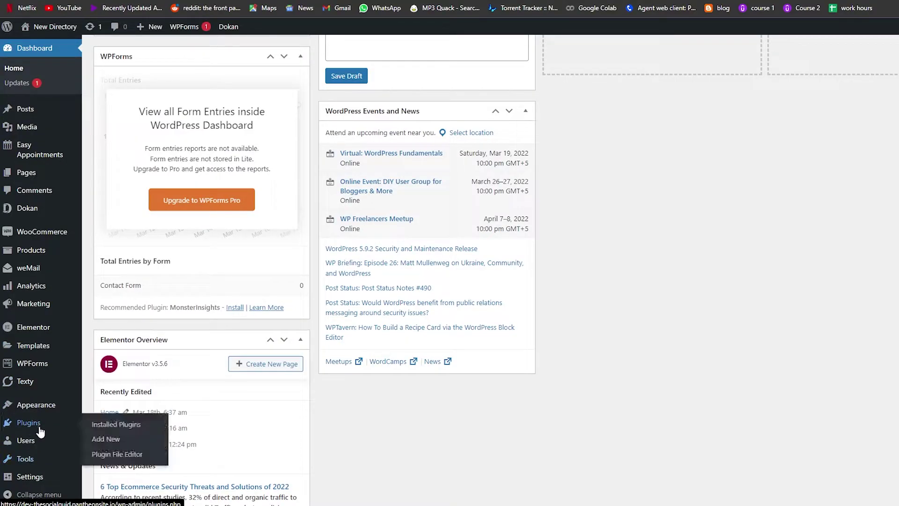
left_click(111, 449)
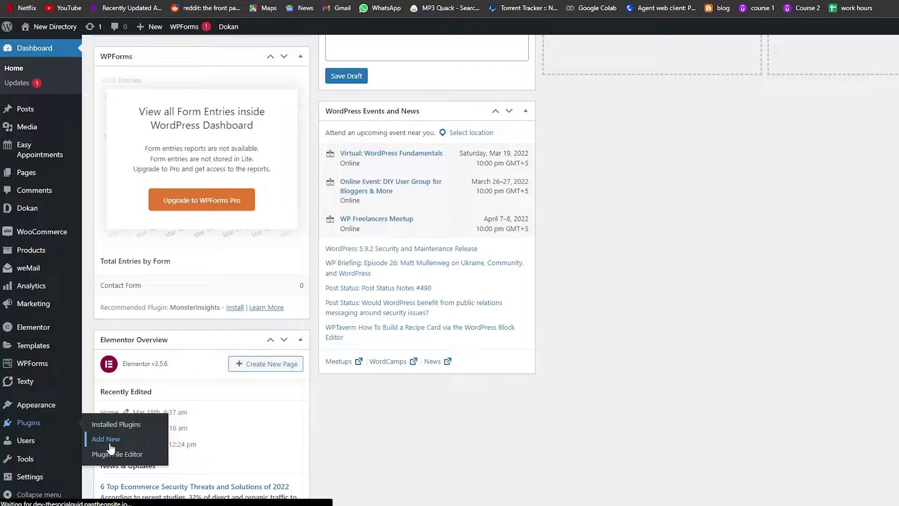
- Search the plugin directory for 'astra', then replace the term with 'elementor'
scroll(302, 235, "down", 5)
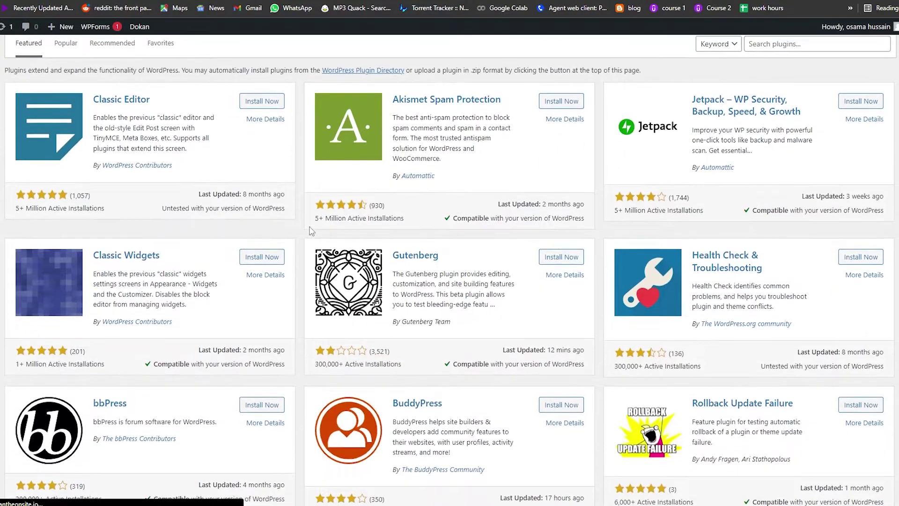
scroll(302, 236, "up", 4)
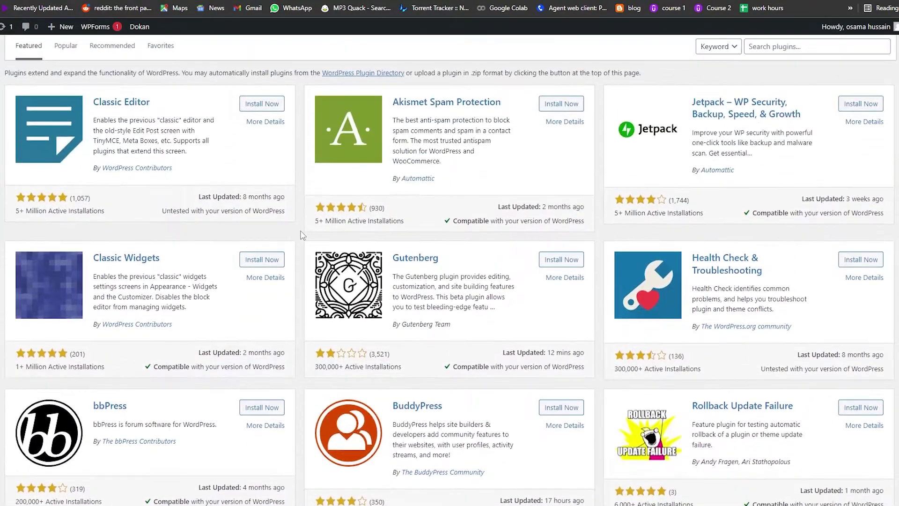
scroll(302, 235, "down", 5)
scroll(302, 235, "up", 5)
scroll(302, 235, "up", 2)
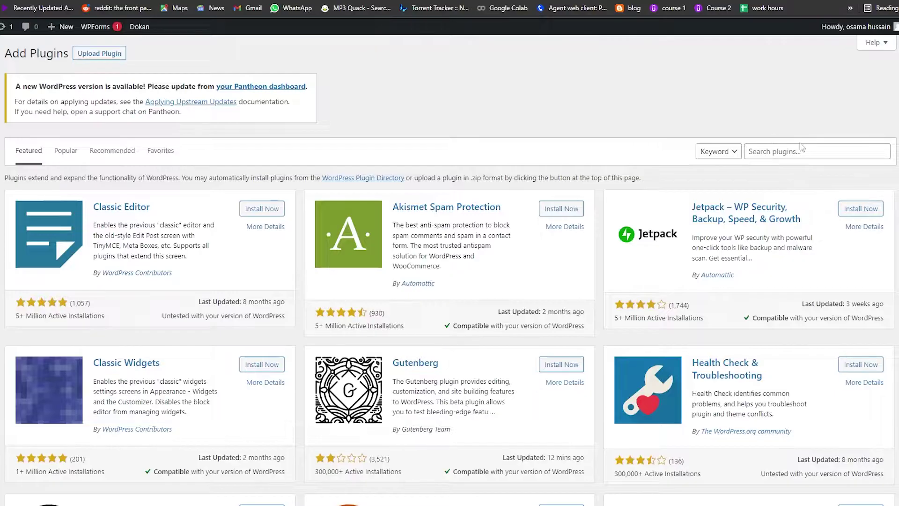
left_click(787, 151)
left_click(768, 177)
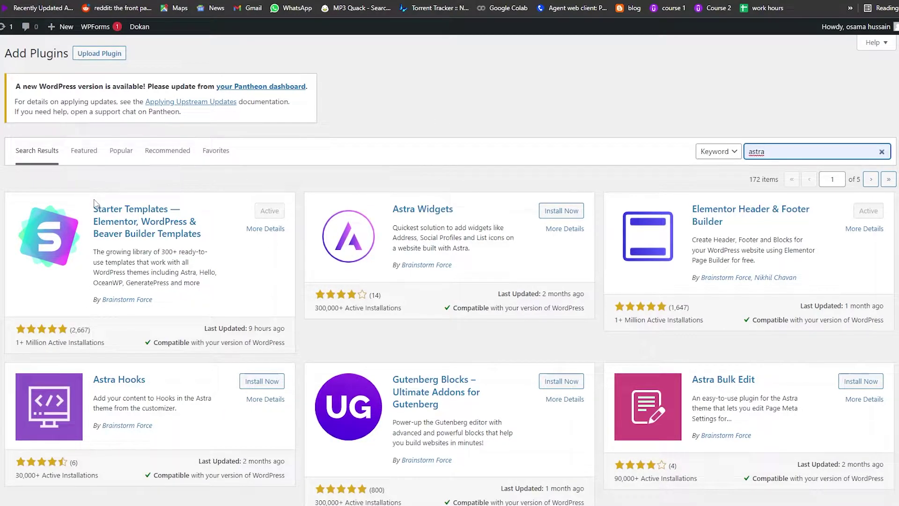
left_click(254, 215)
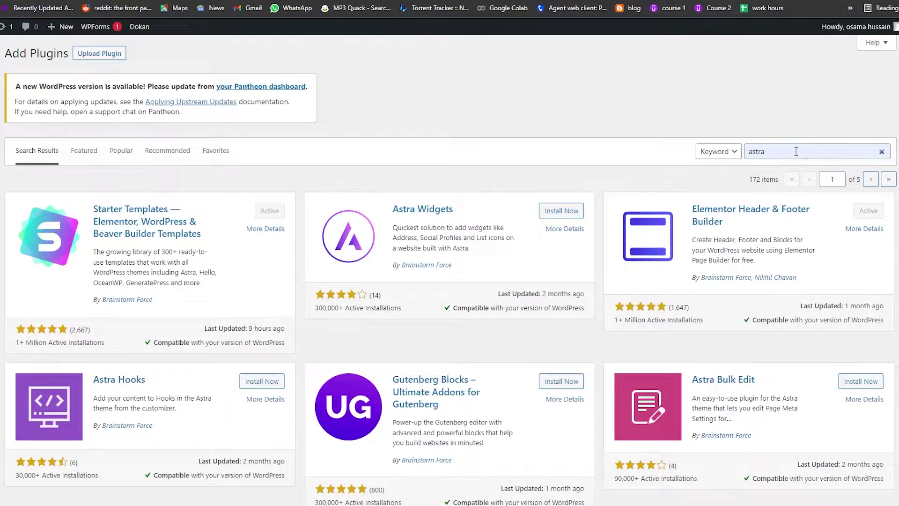
left_click(779, 150)
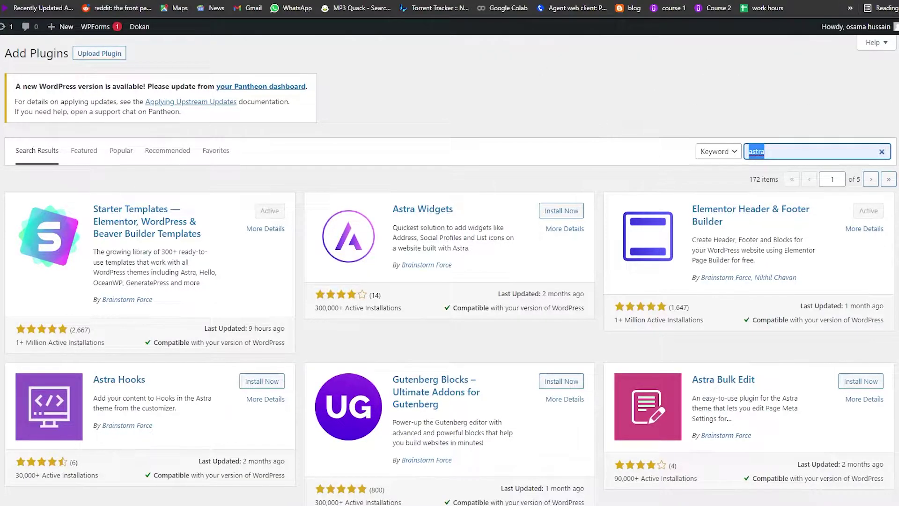
type("elementor")
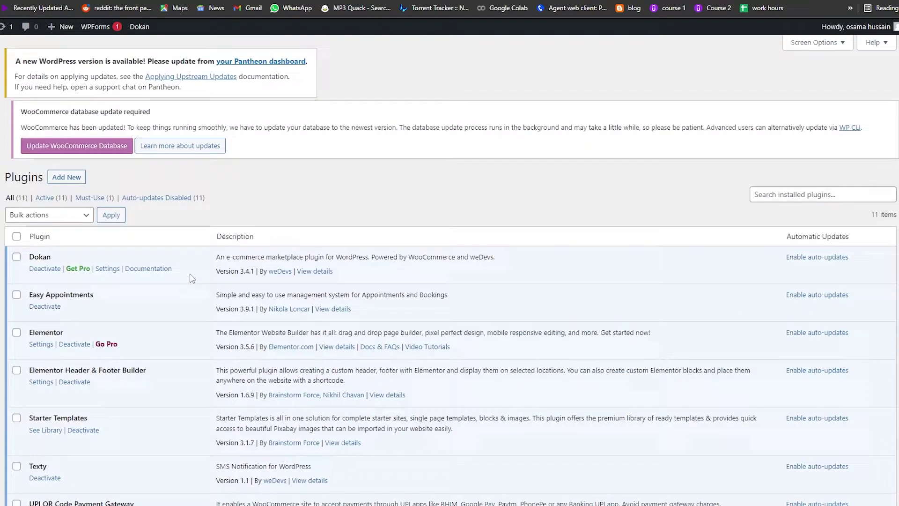
- Find the Starter Templates plugin in the installed plugins list and open its library
scroll(132, 307, "down", 4)
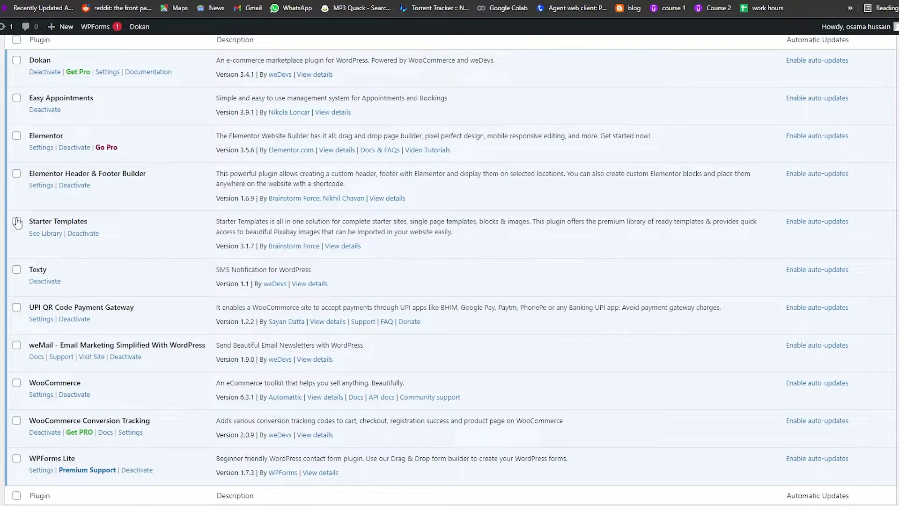
left_click_drag(31, 222, 117, 222)
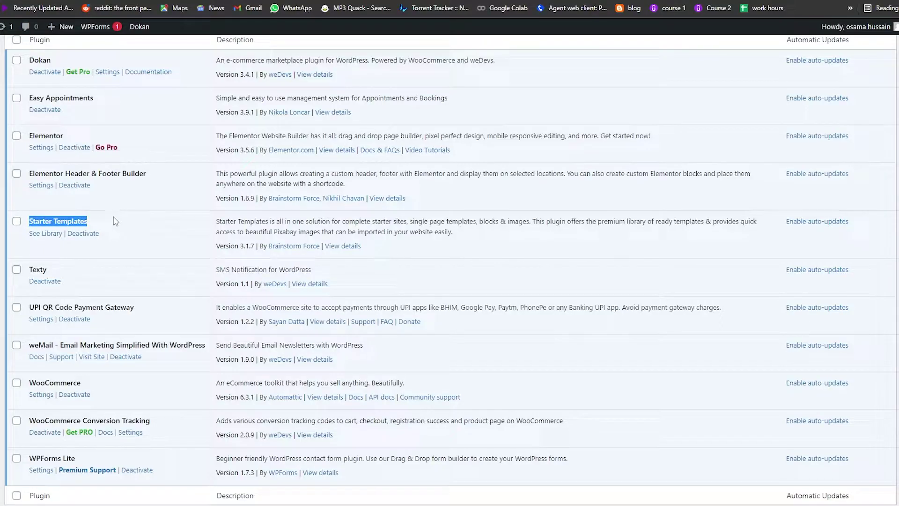
left_click(70, 224)
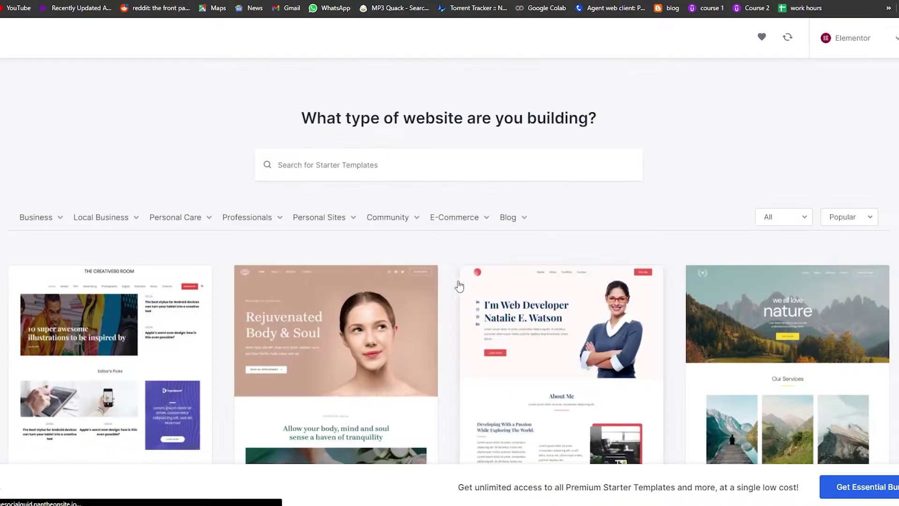
- Search the template library for 'booking' and scroll through the results
left_click(490, 166)
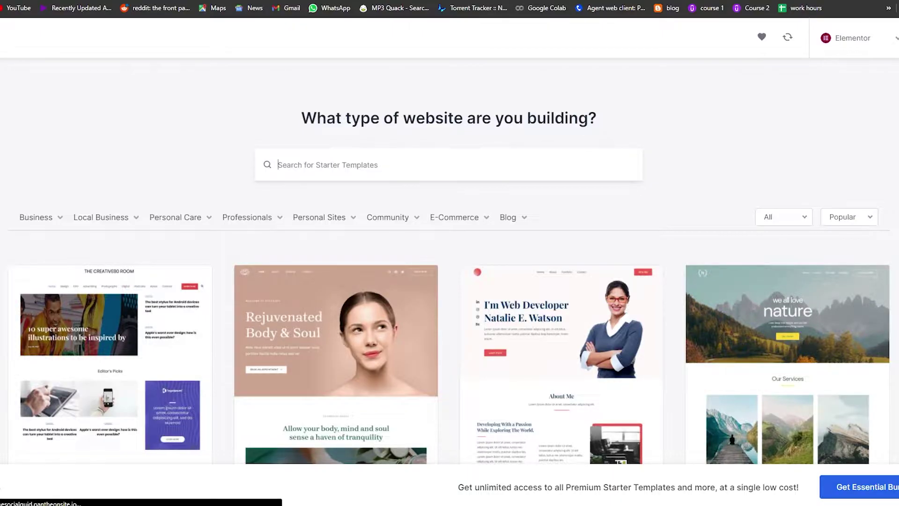
type("booking")
scroll(473, 322, "down", 3)
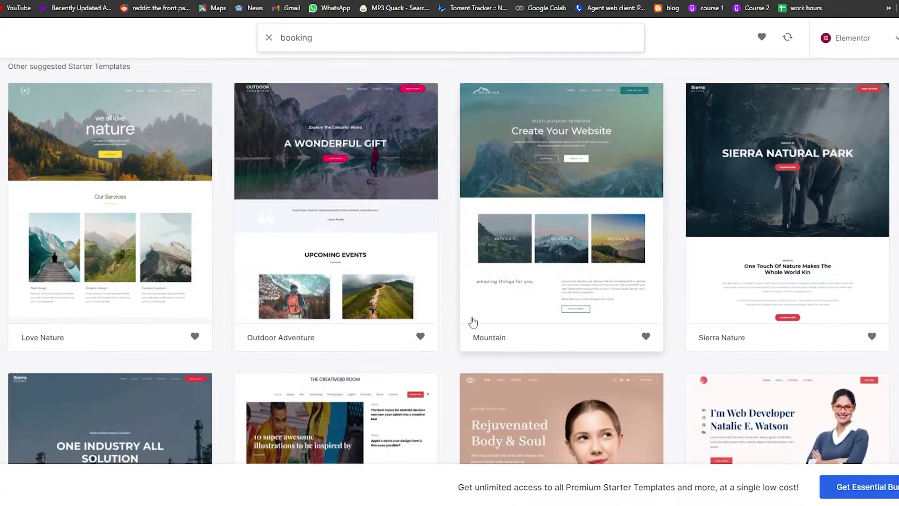
scroll(459, 303, "down", 15)
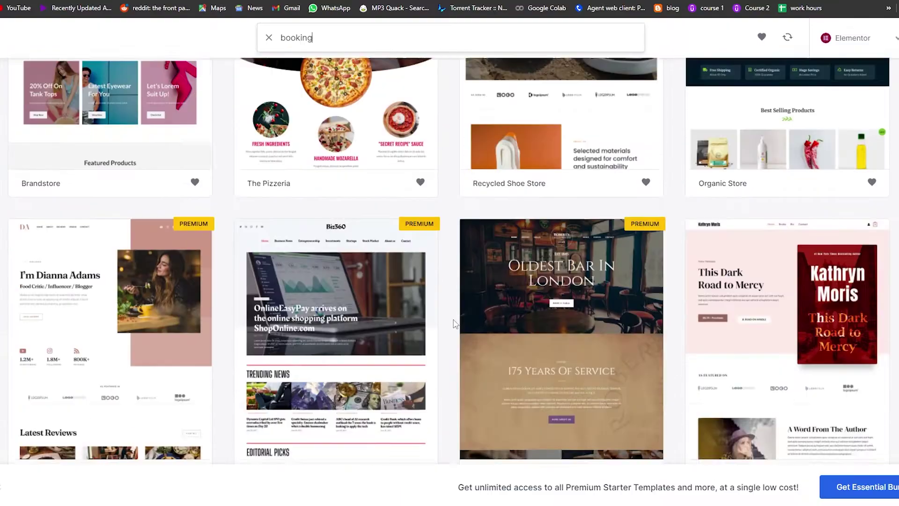
scroll(453, 323, "down", 5)
scroll(453, 323, "up", 20)
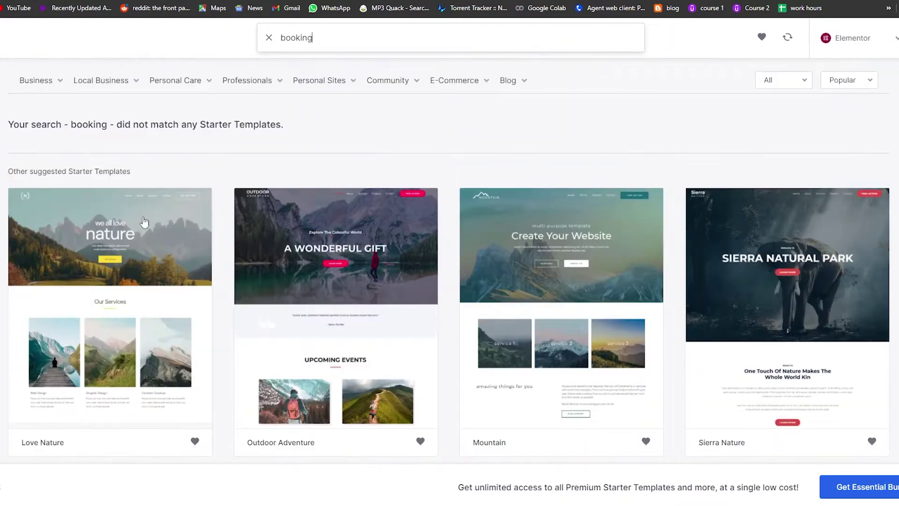
scroll(144, 222, "up", 3)
- Filter the library to Business > Hotel & Travel and browse the hotel templates
mouse_move(40, 217)
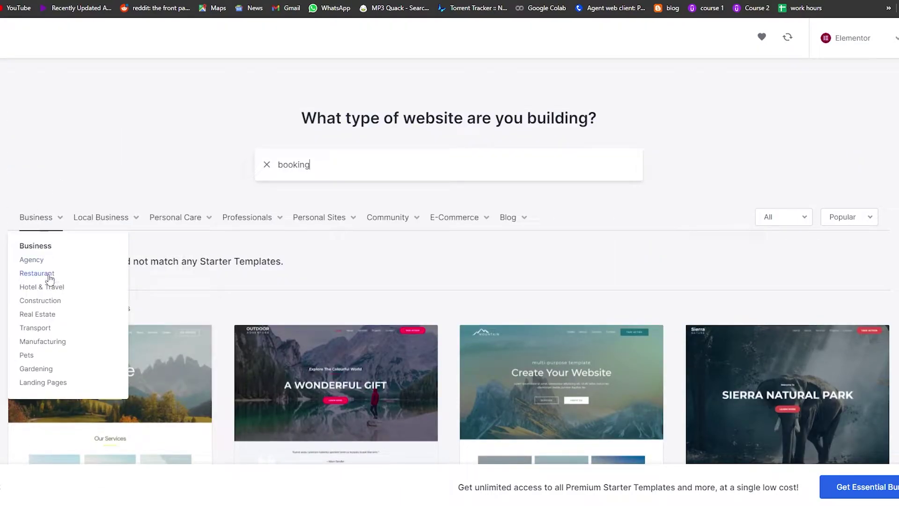
scroll(209, 196, "down", 10)
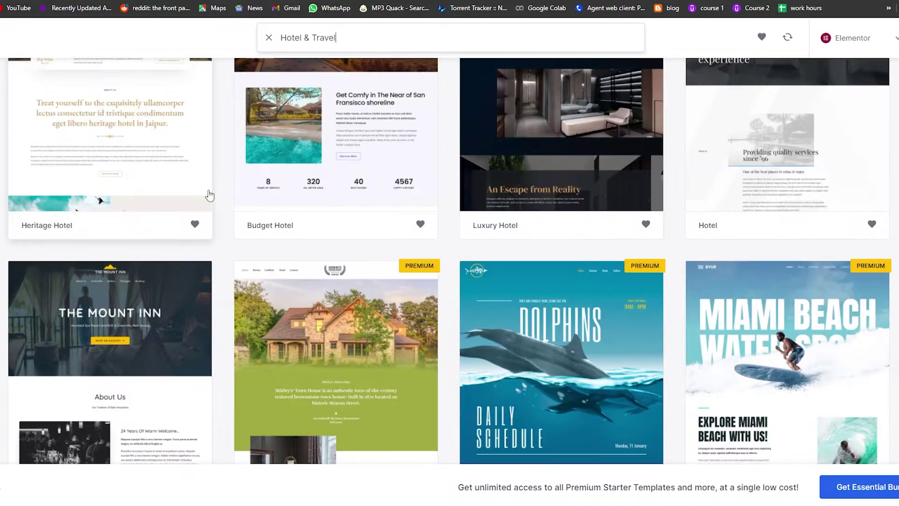
scroll(211, 197, "down", 4)
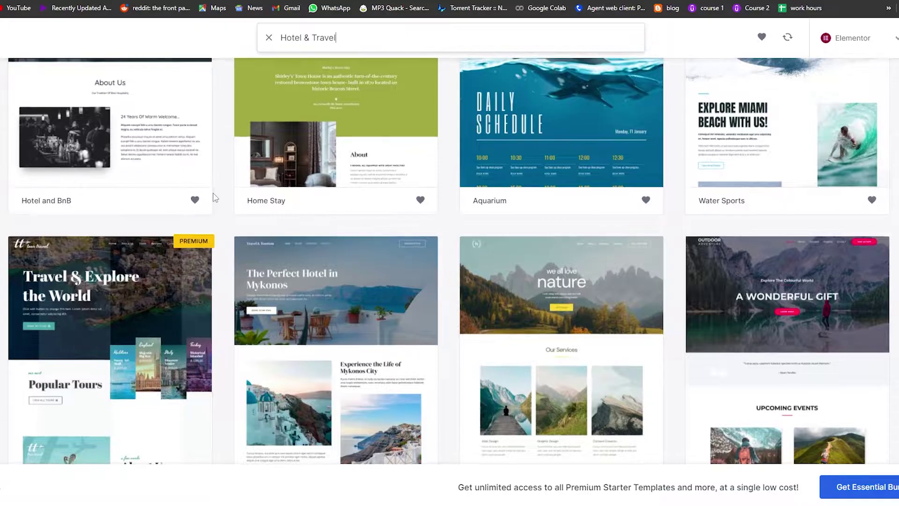
scroll(212, 197, "up", 10)
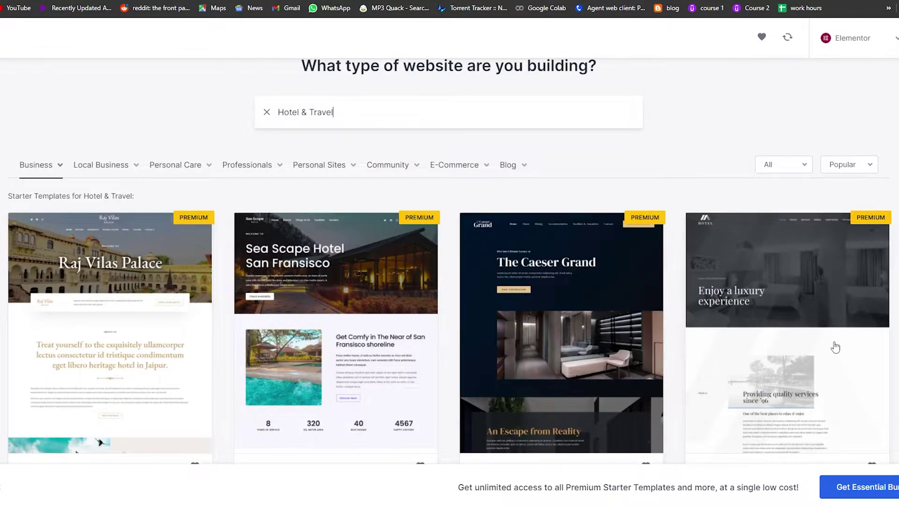
scroll(835, 347, "down", 8)
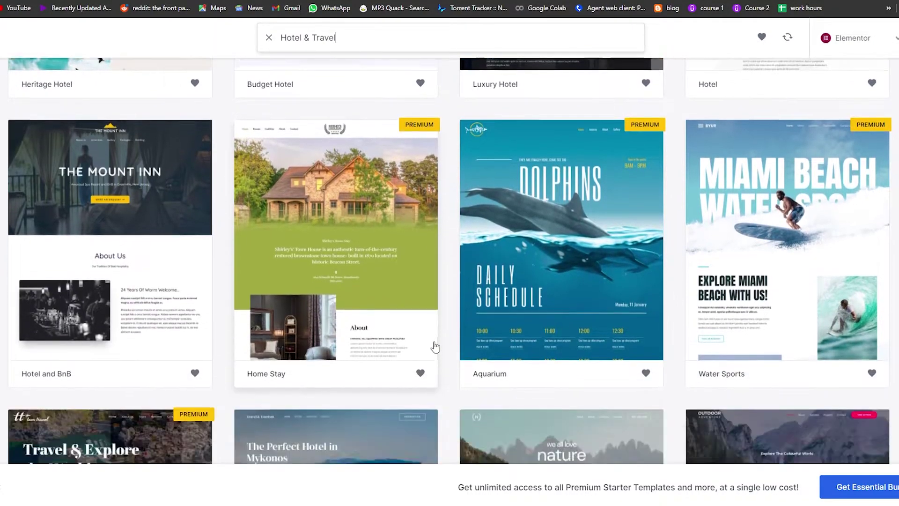
scroll(412, 334, "down", 1)
scroll(120, 234, "up", 1)
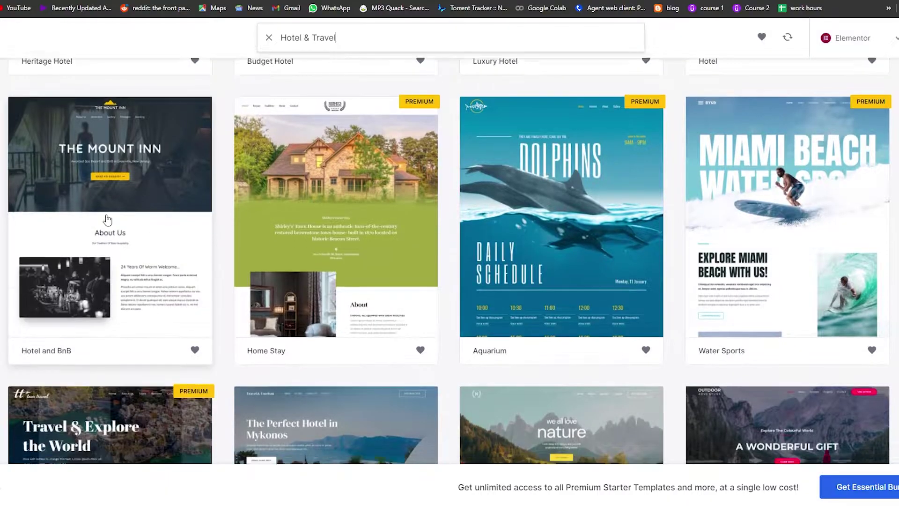
scroll(107, 220, "down", 3)
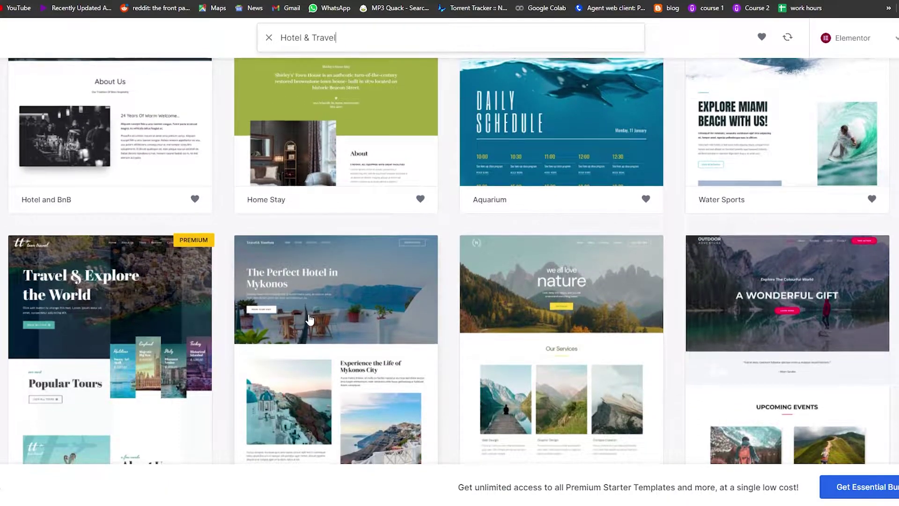
scroll(309, 320, "down", 1)
scroll(312, 273, "down", 1)
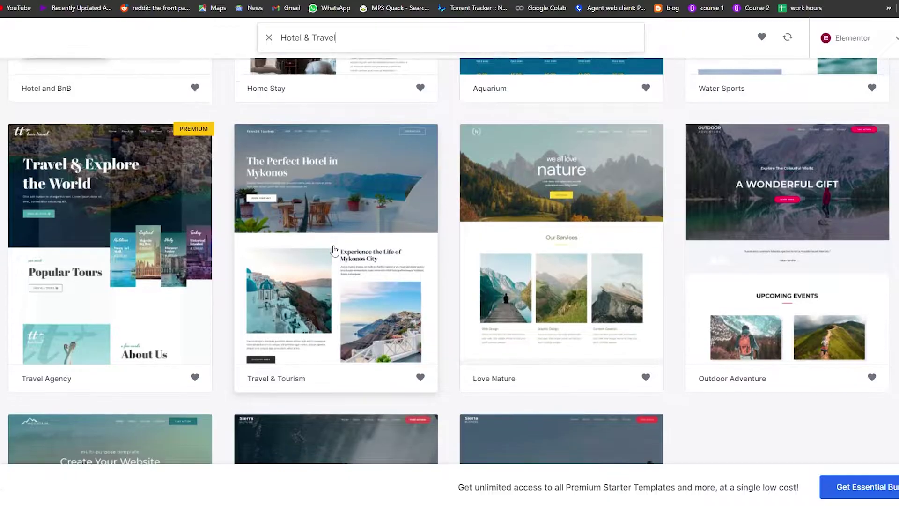
scroll(313, 220, "down", 1)
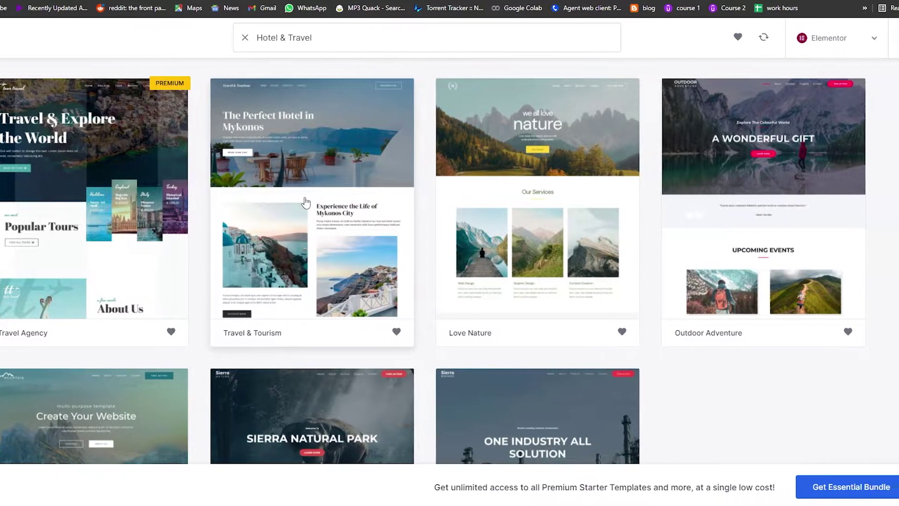
left_click(370, 198)
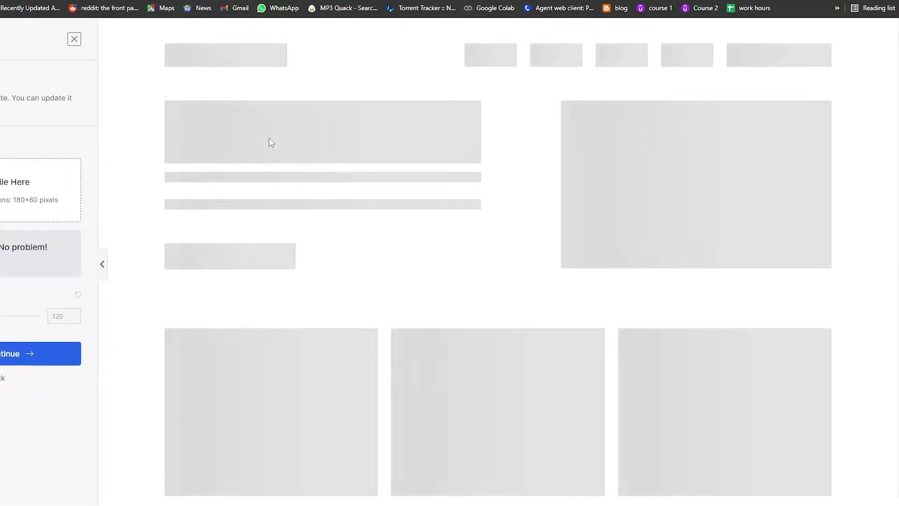
scroll(215, 187, "down", 3)
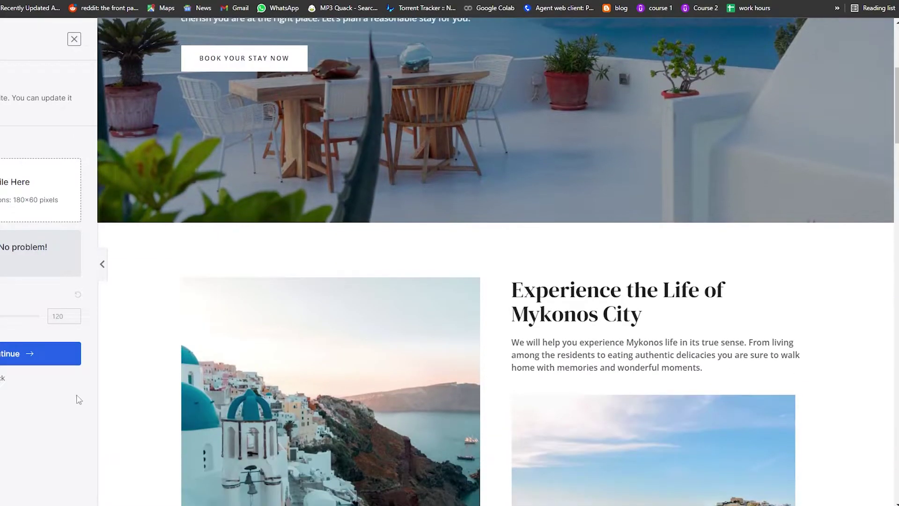
scroll(146, 321, "up", 4)
scroll(574, 238, "down", 15)
scroll(514, 236, "down", 15)
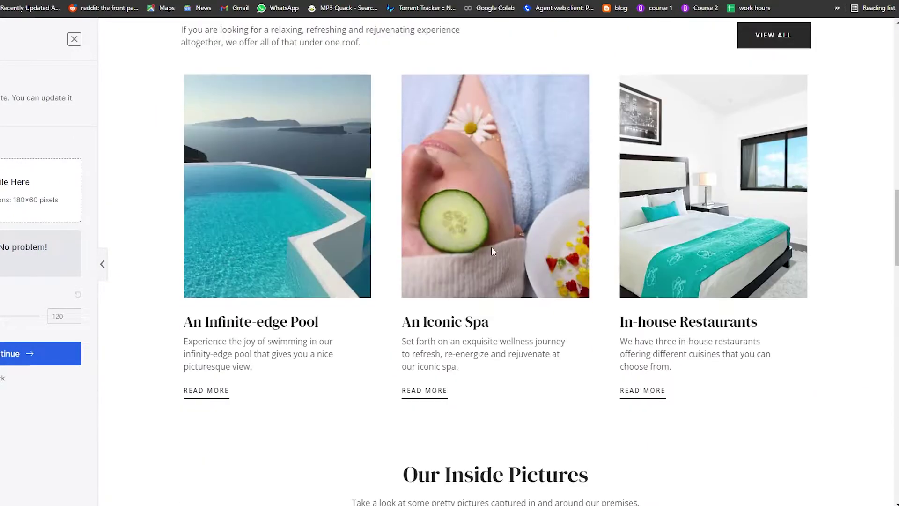
scroll(426, 317, "down", 5)
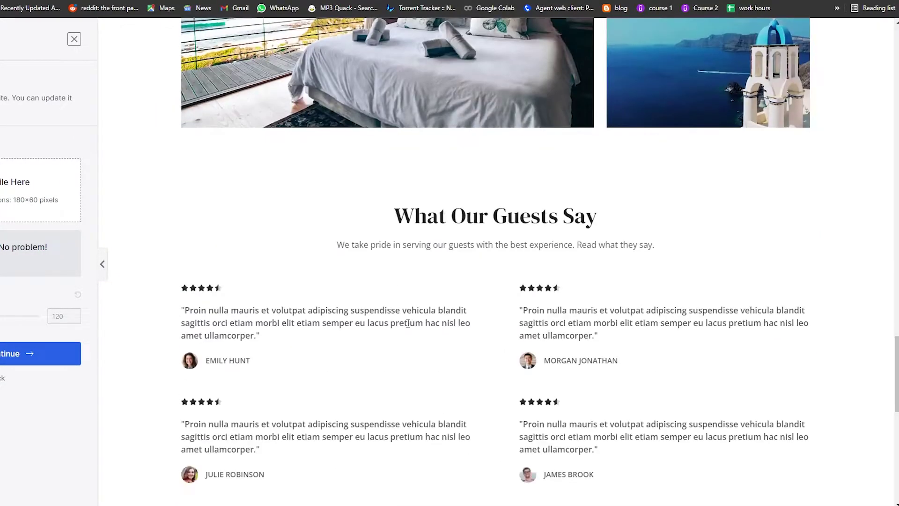
scroll(382, 371, "up", 15)
scroll(382, 371, "up", 8)
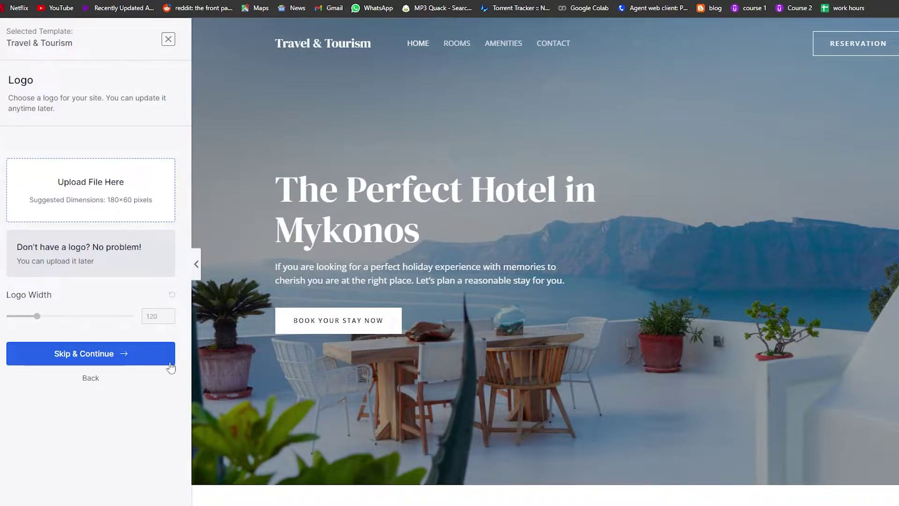
- Skip the logo, preview red, pink, orange, teal, cyan, blue and yellow palettes, then return to Default
left_click(131, 360)
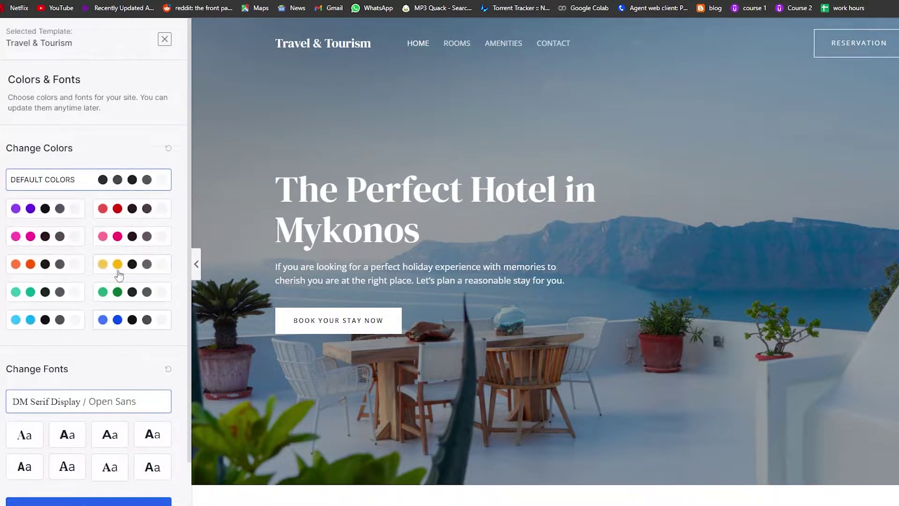
scroll(411, 239, "down", 8)
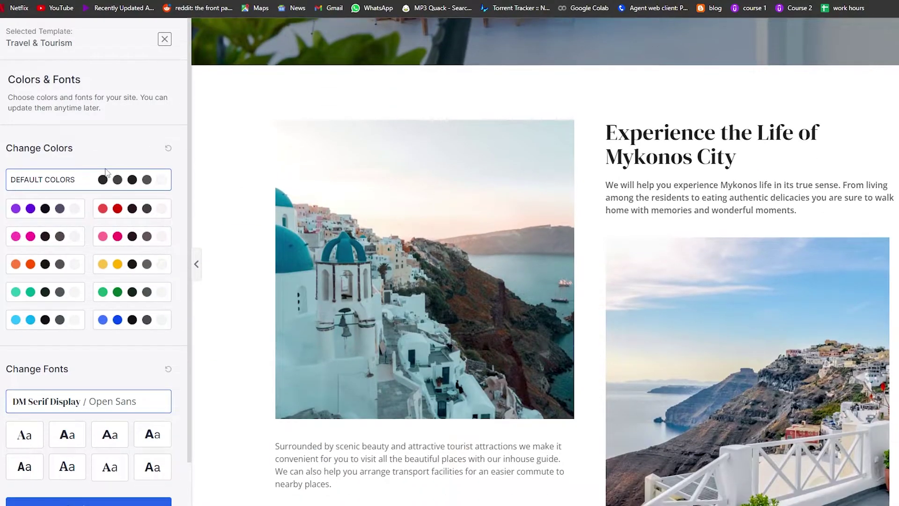
left_click(117, 207)
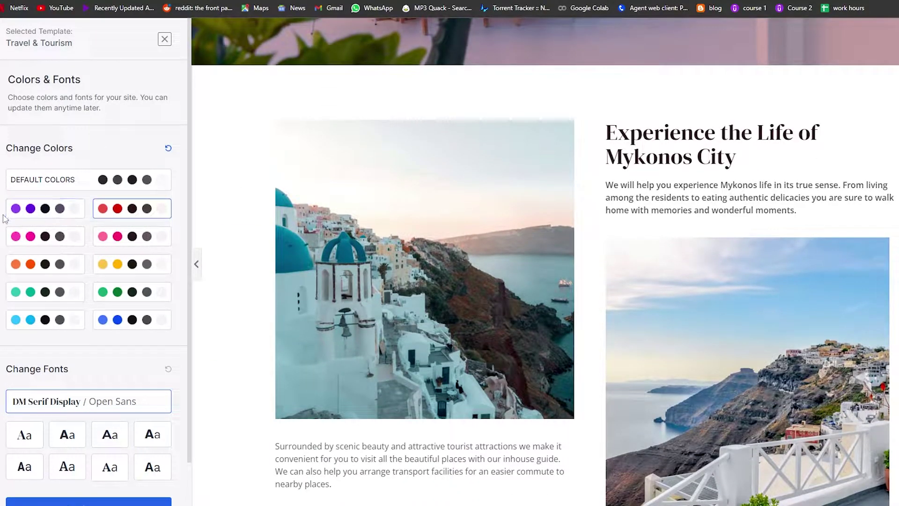
left_click(29, 235)
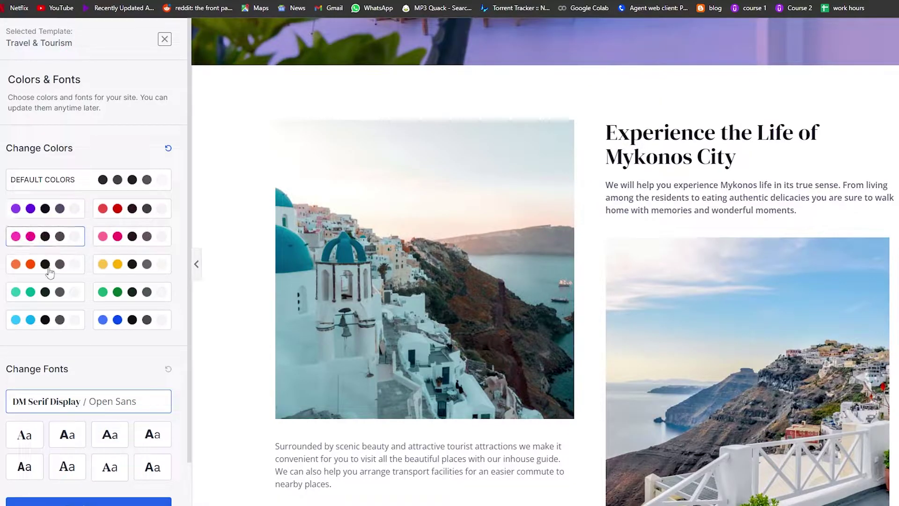
left_click(44, 264)
left_click(57, 292)
left_click(58, 319)
left_click(132, 319)
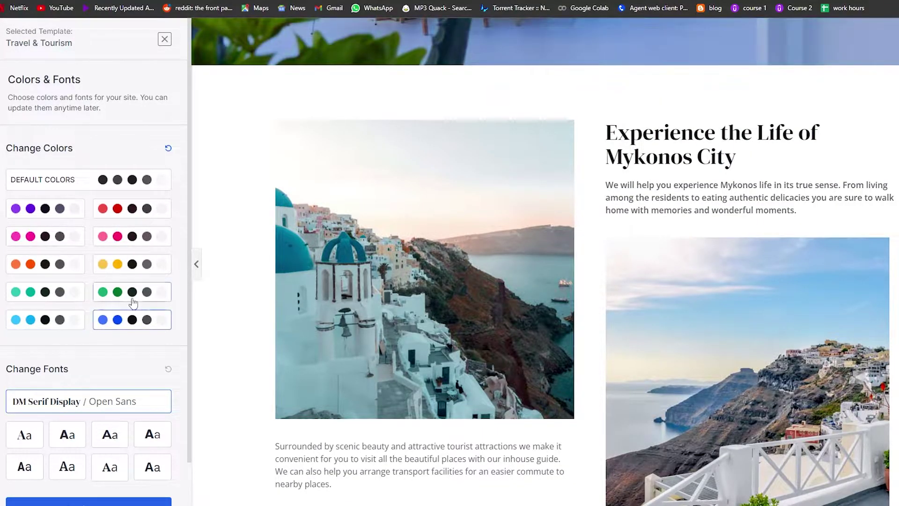
left_click(132, 265)
left_click(121, 182)
- Compare the red palette once more, keep Default Colors, and continue the import
scroll(244, 276, "up", 8)
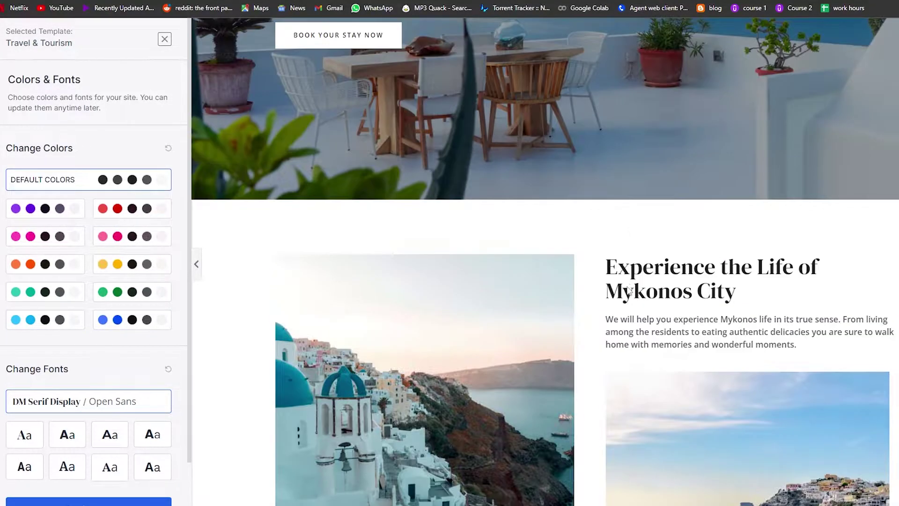
scroll(154, 317, "down", 2)
scroll(395, 352, "down", 14)
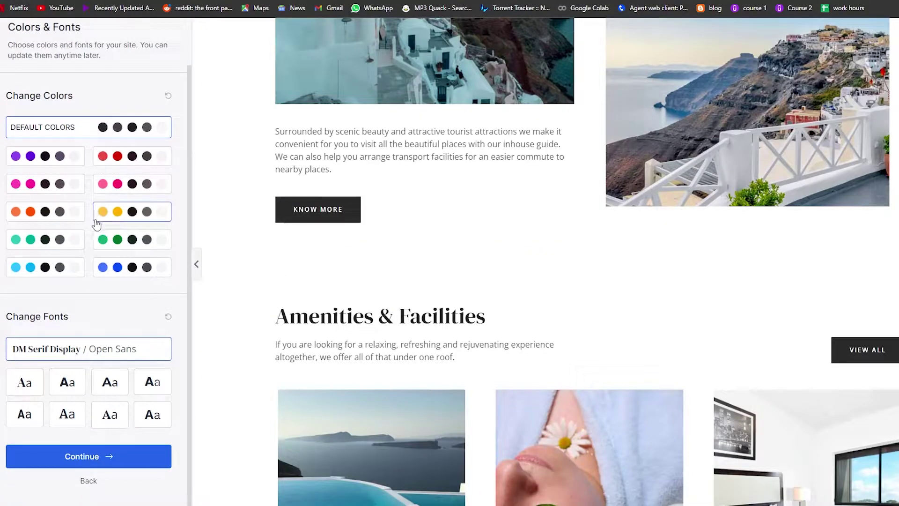
left_click(100, 159)
scroll(213, 257, "up", 10)
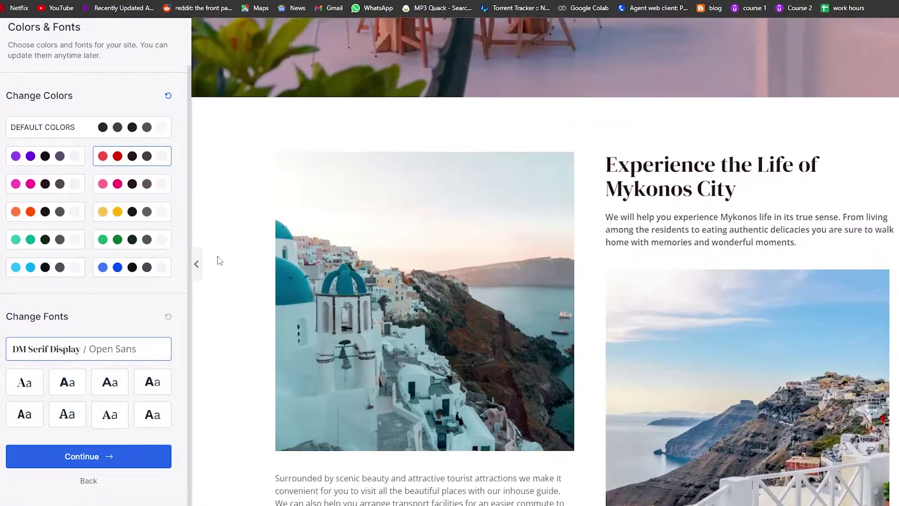
left_click(147, 156)
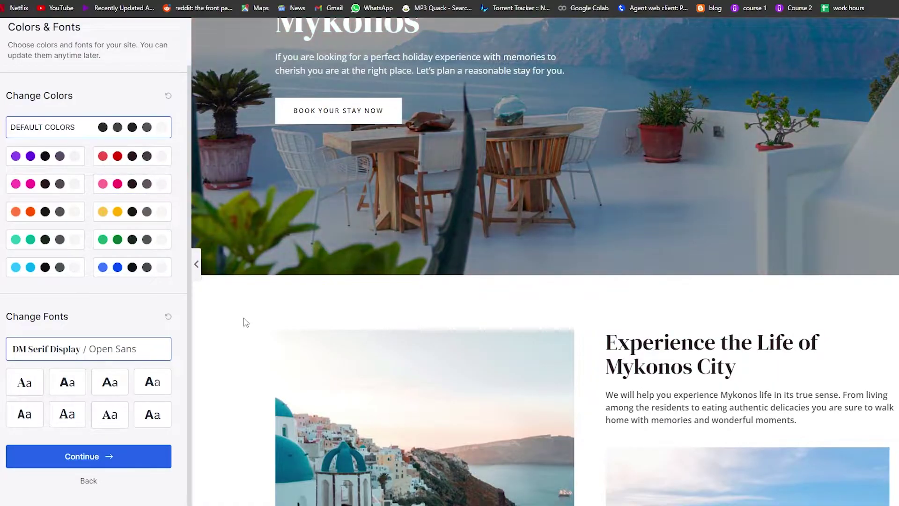
scroll(229, 332, "down", 4)
scroll(201, 344, "down", 3)
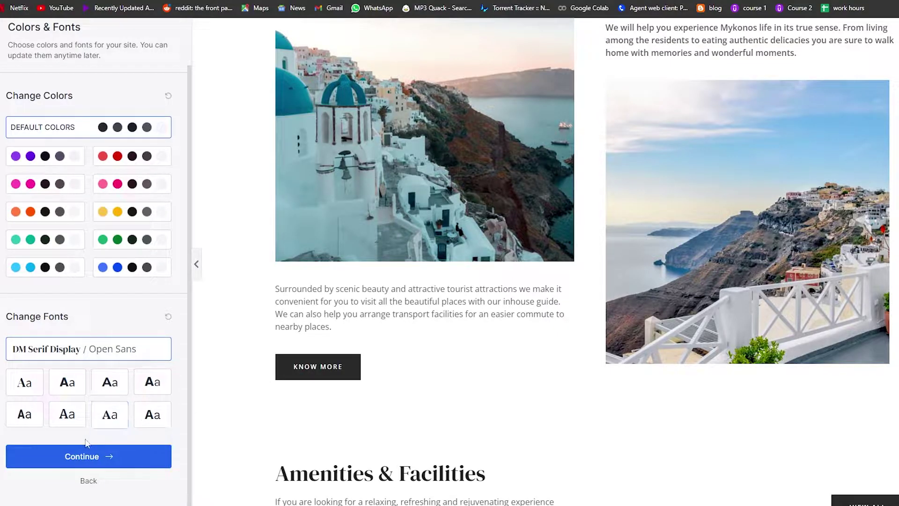
left_click(84, 466)
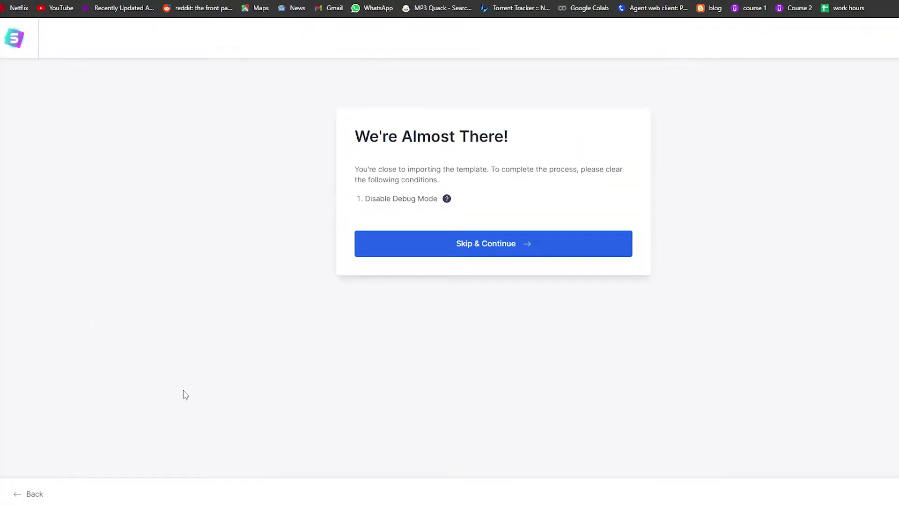
- Skip the Disable Debug Mode condition to reach the final import step
left_click(464, 248)
left_click_drag(355, 137, 532, 135)
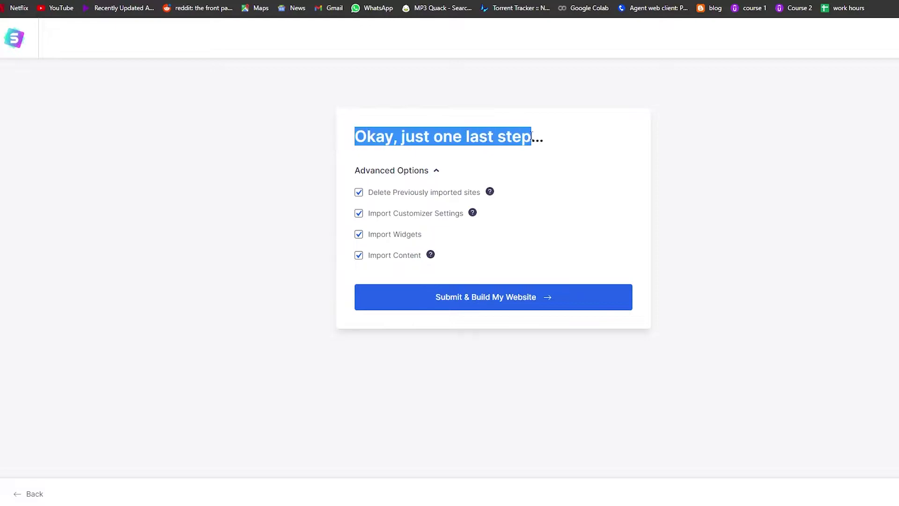
left_click(545, 148)
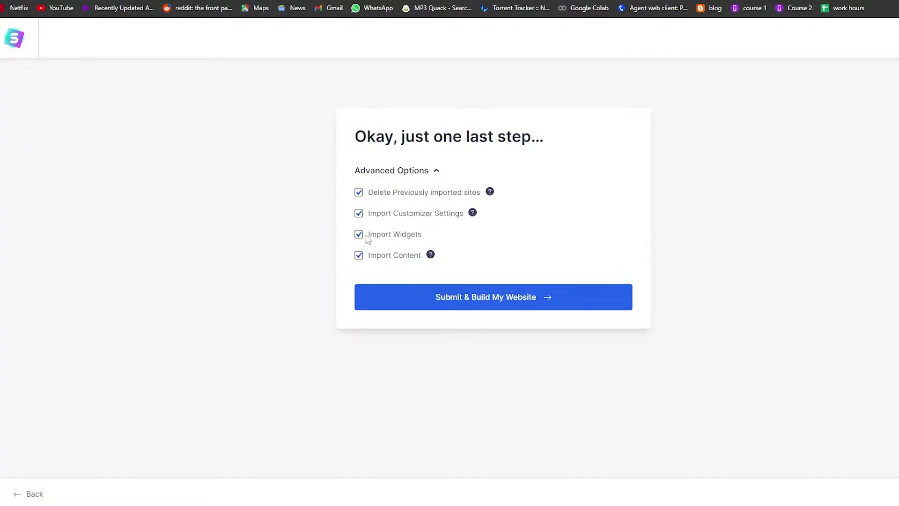
- Build the website with all Advanced Options checked and wait for it to finish
left_click(482, 302)
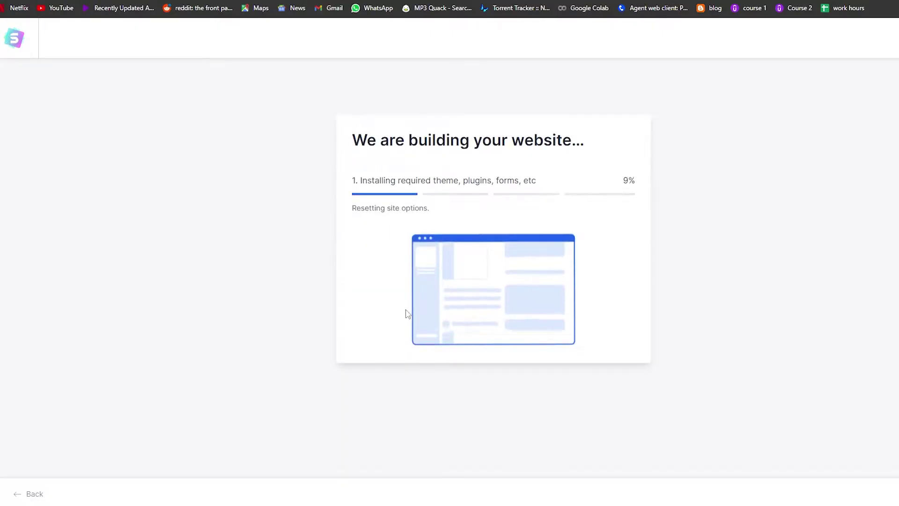
left_click_drag(353, 180, 536, 177)
left_click(546, 171)
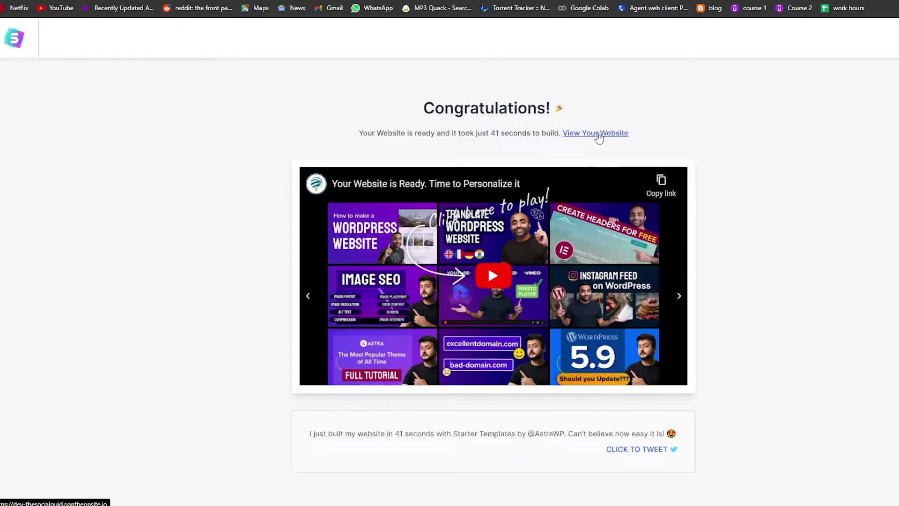
- View the new Mykonos hotel site and scroll through its hero, amenities and gallery sections
left_click(596, 133)
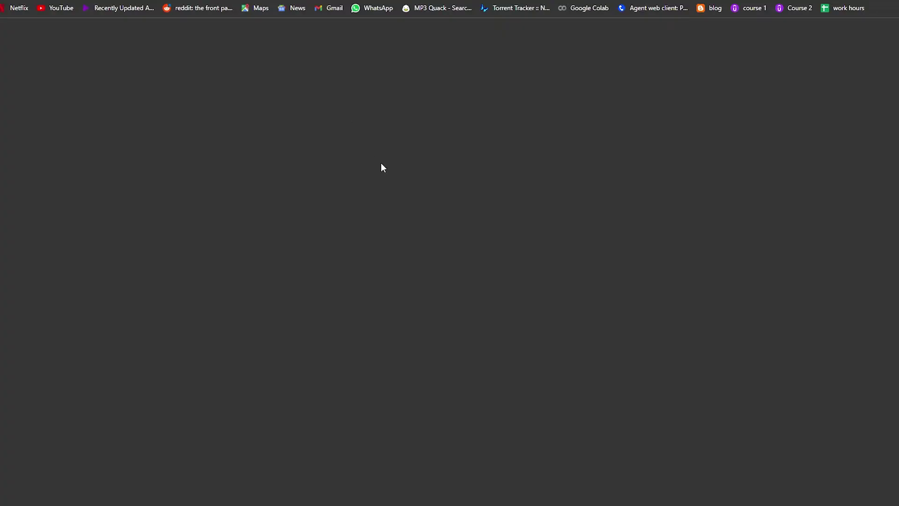
scroll(357, 164, "down", 10)
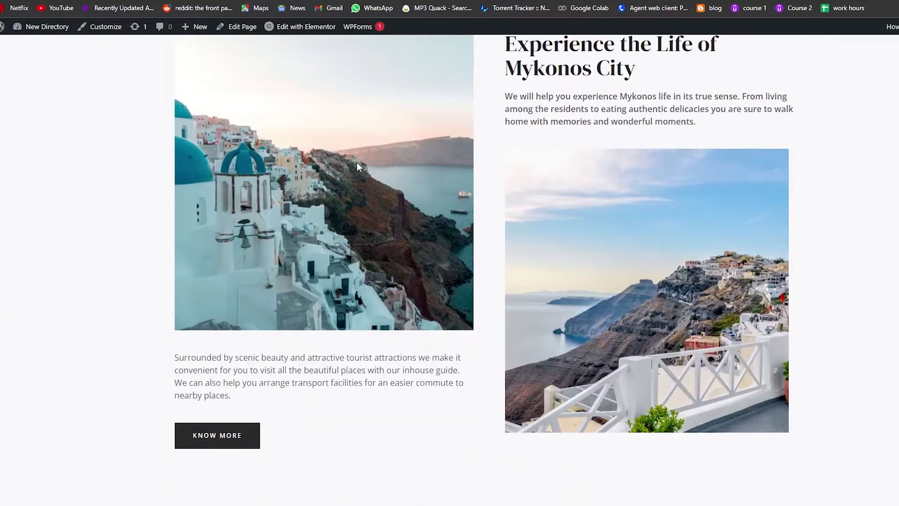
scroll(357, 164, "down", 20)
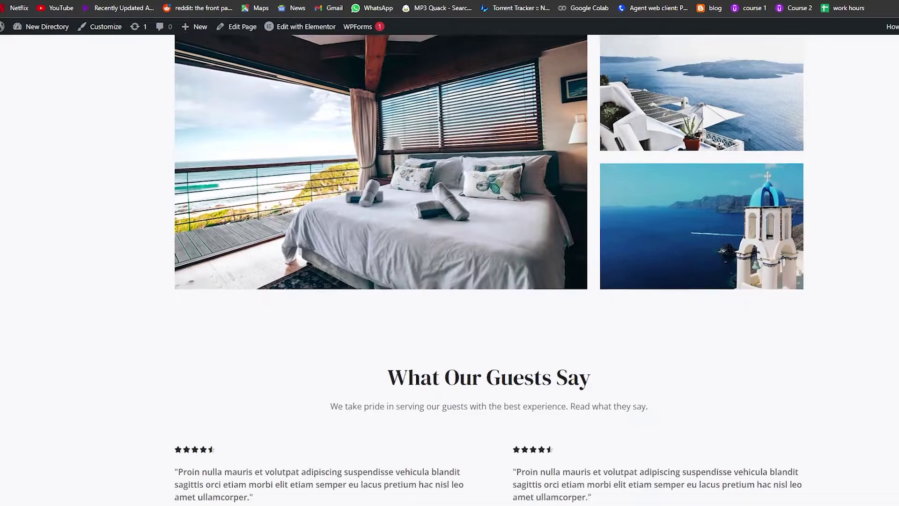
scroll(333, 193, "down", 15)
scroll(323, 207, "up", 19)
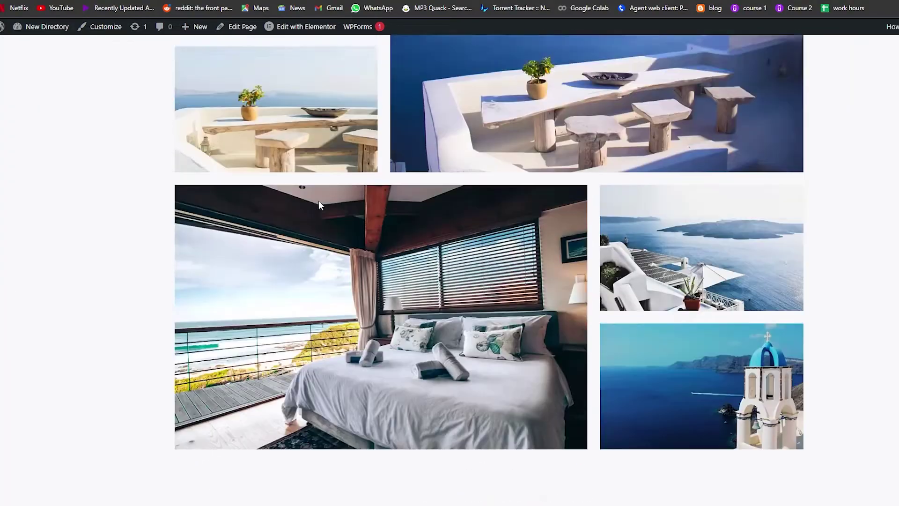
scroll(318, 201, "up", 20)
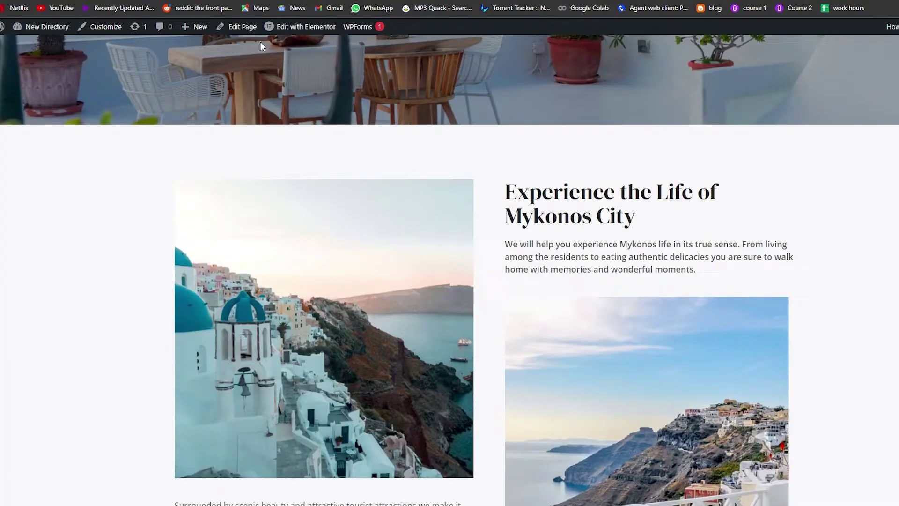
mouse_move(303, 35)
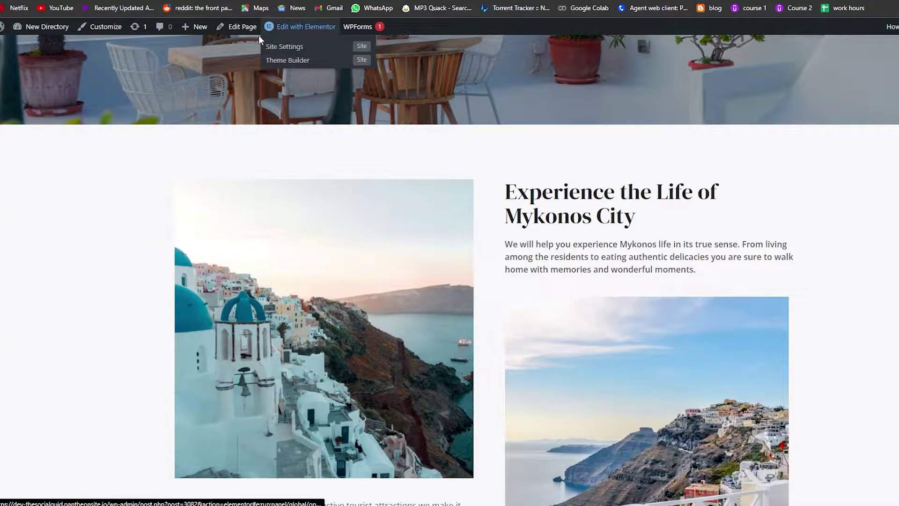
scroll(262, 47, "up", 8)
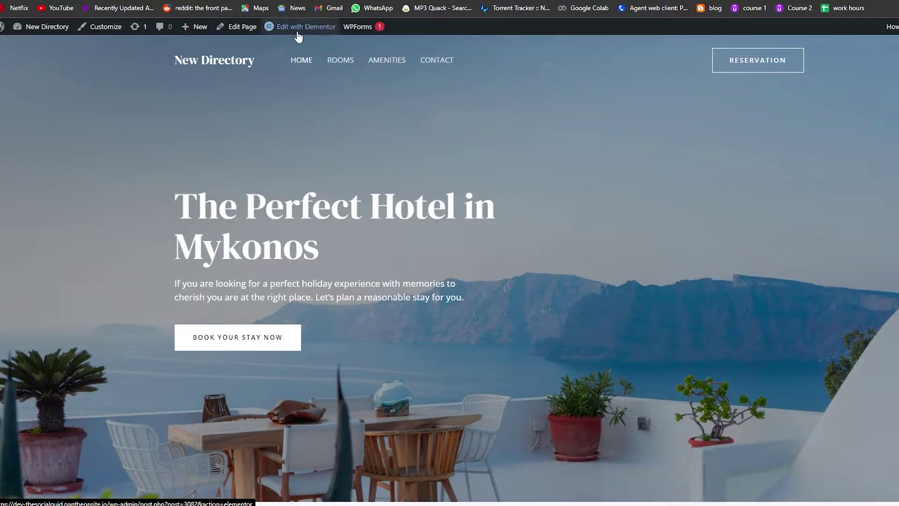
scroll(483, 207, "down", 15)
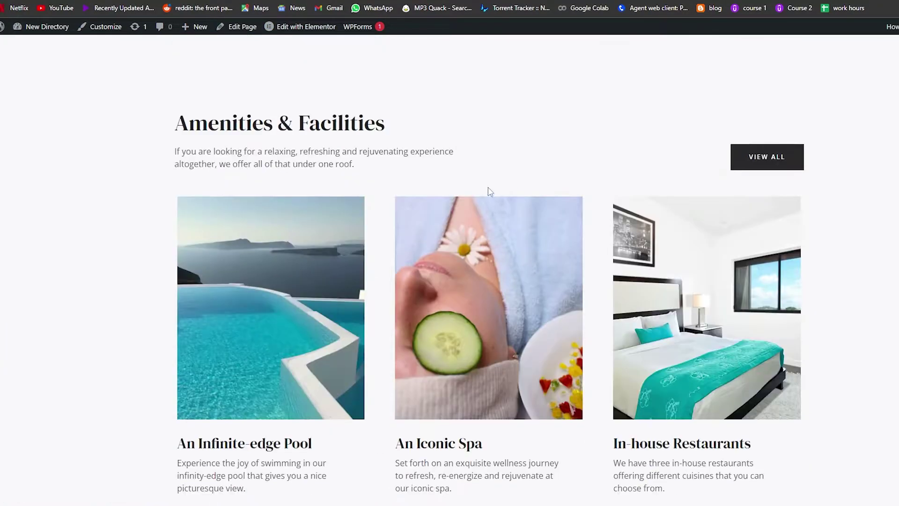
scroll(489, 191, "down", 9)
scroll(751, 140, "down", 5)
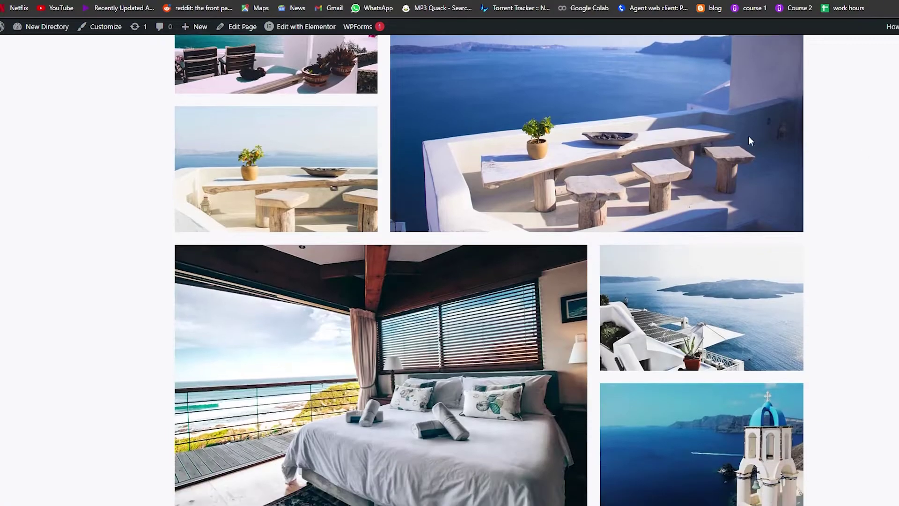
scroll(750, 140, "down", 8)
scroll(500, 256, "up", 15)
scroll(500, 256, "down", 5)
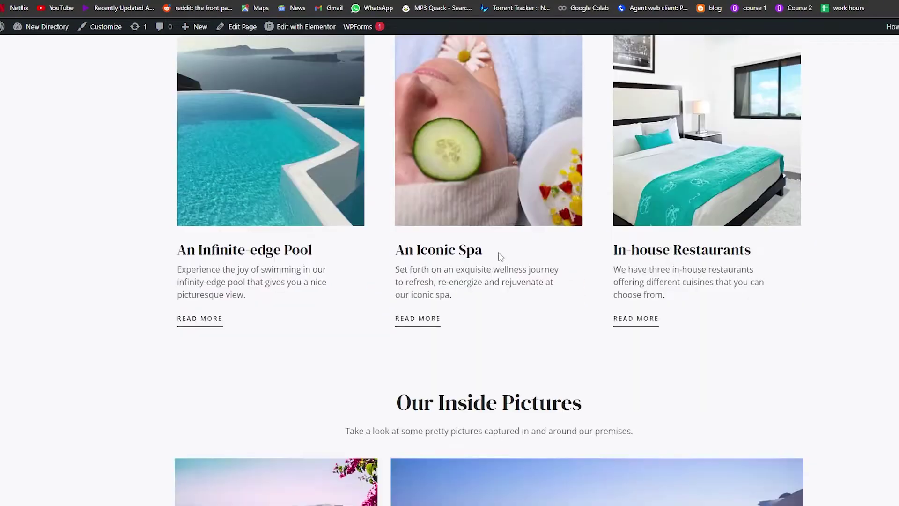
scroll(500, 256, "down", 5)
scroll(501, 266, "up", 18)
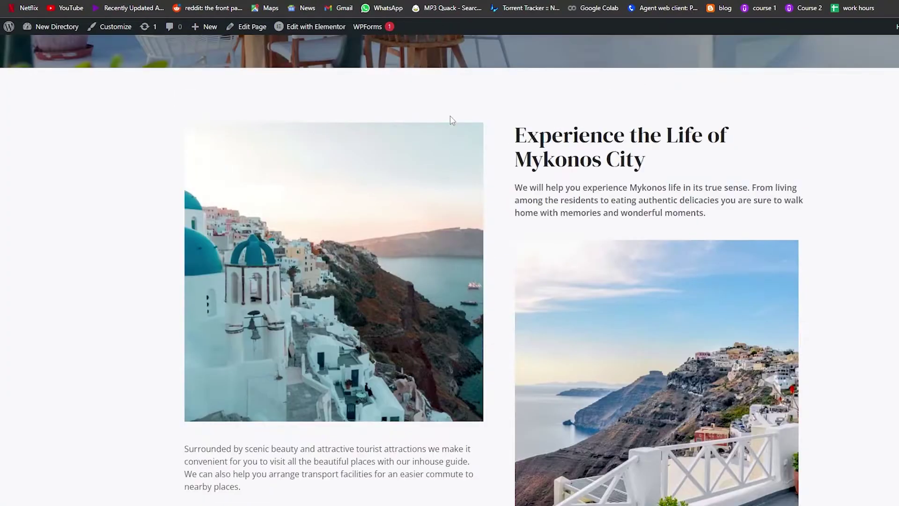
scroll(452, 120, "up", 5)
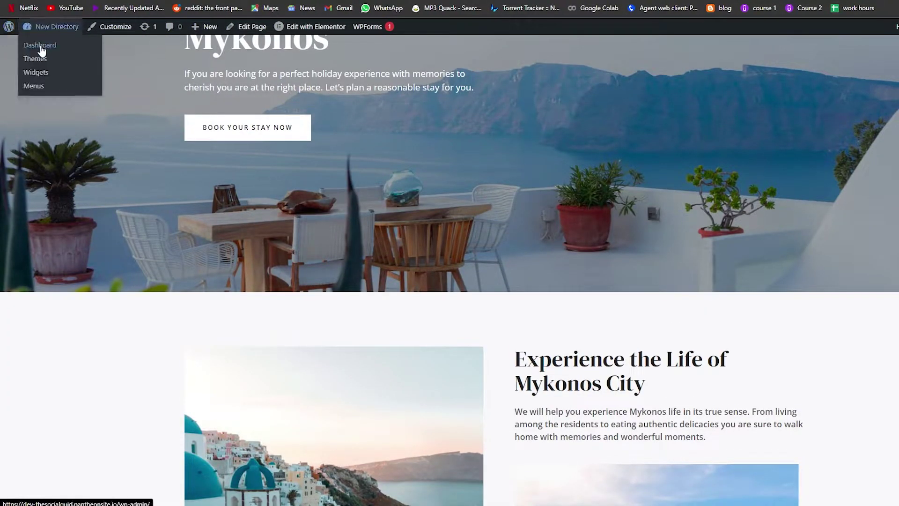
left_click(44, 49)
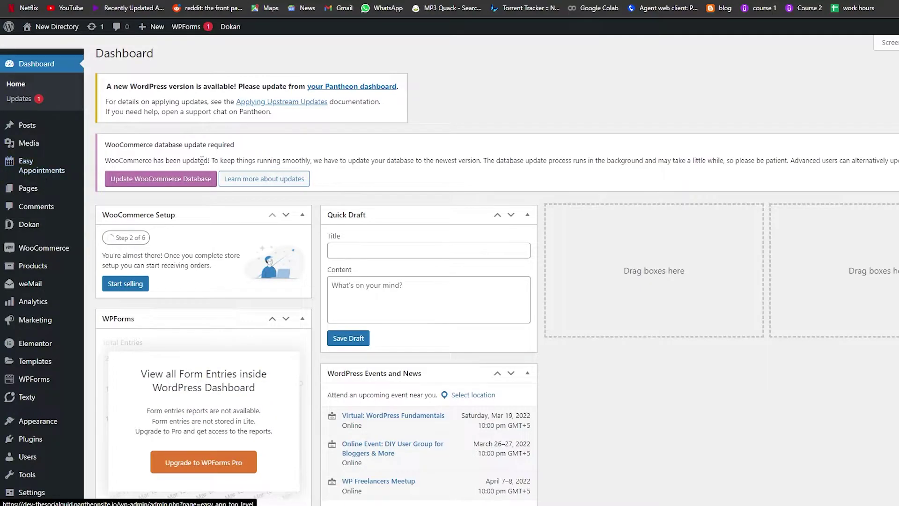
scroll(93, 121, "down", 3)
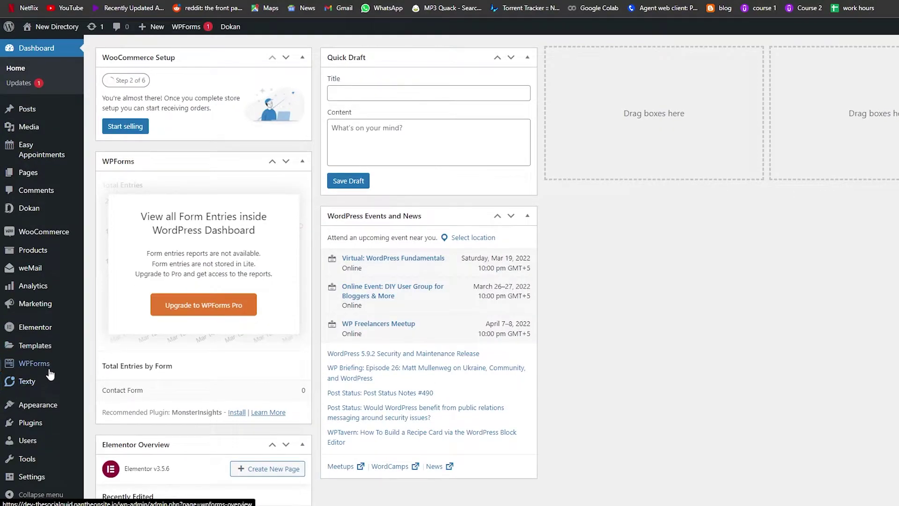
mouse_move(51, 372)
scroll(33, 347, "down", 1)
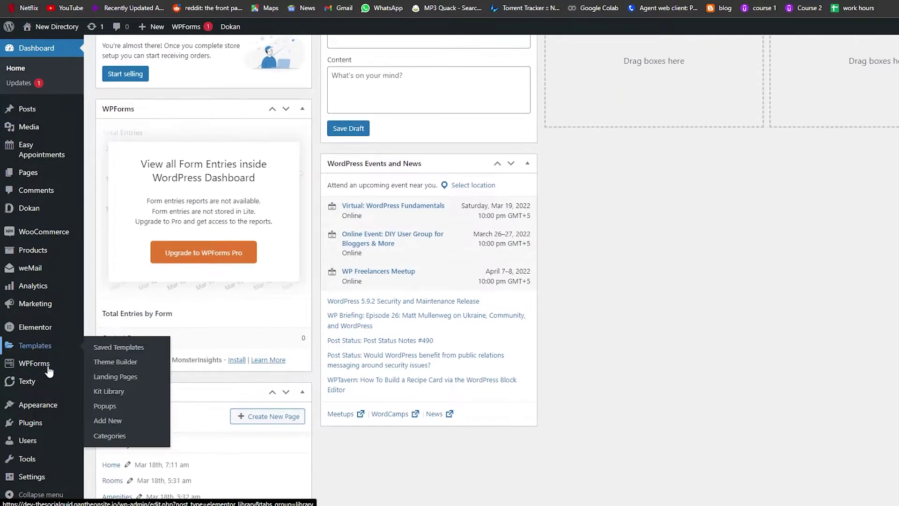
scroll(19, 328, "up", 2)
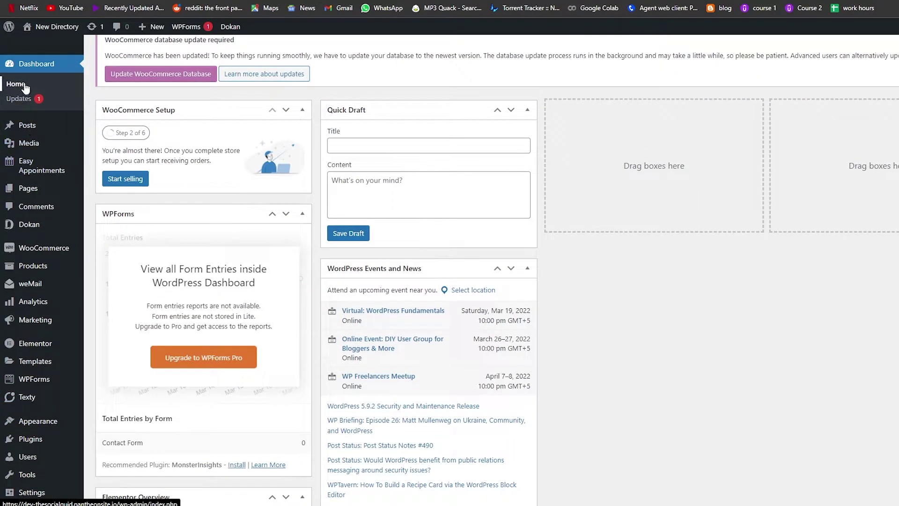
scroll(35, 375, "down", 3)
mouse_move(35, 404)
mouse_move(37, 429)
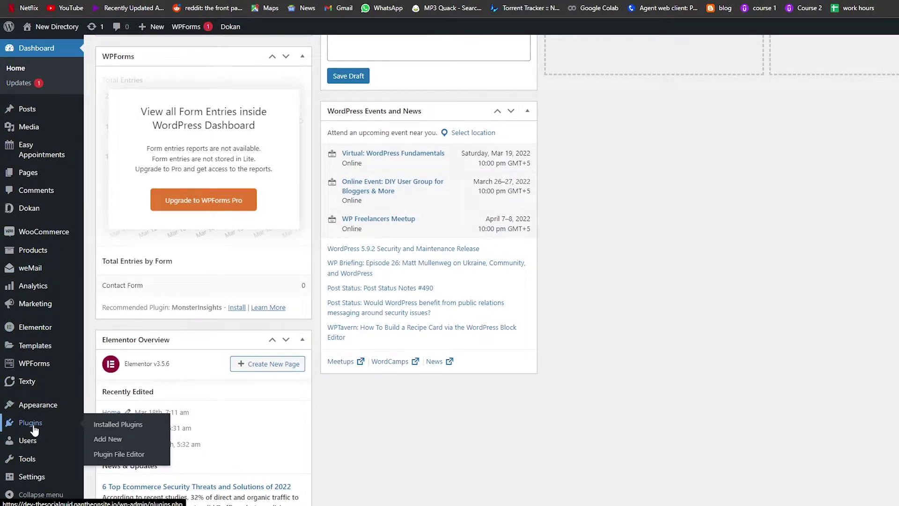
- Filter the installed plugins by 'easy' to show only the active Easy Appointments 3.9.1
left_click(46, 424)
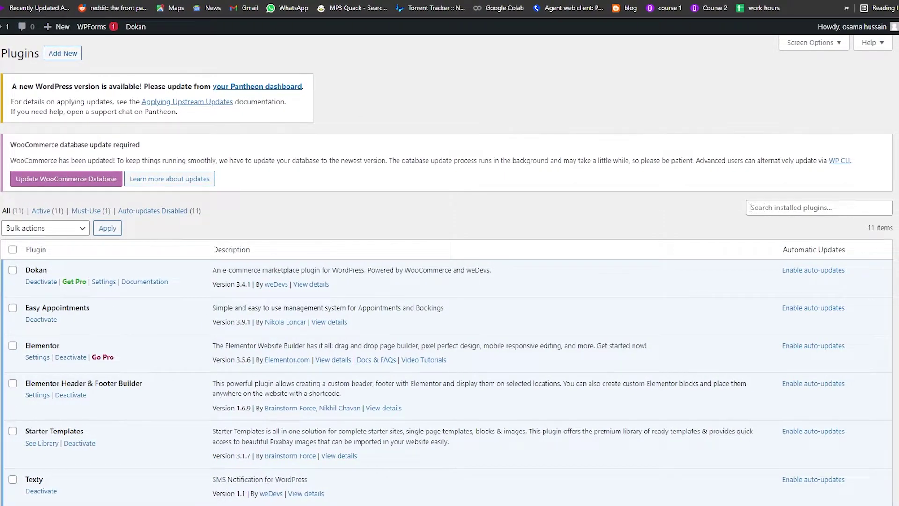
left_click(750, 207)
type("easy")
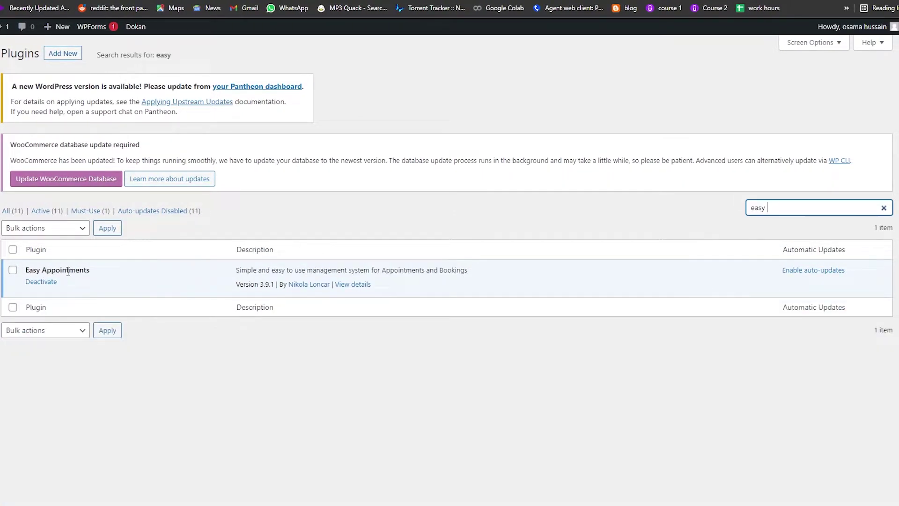
left_click_drag(91, 272, 23, 270)
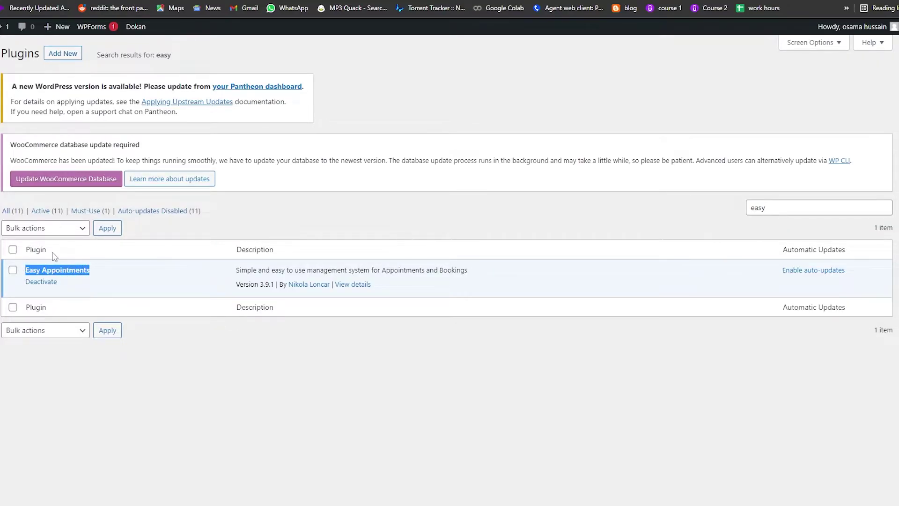
left_click(176, 352)
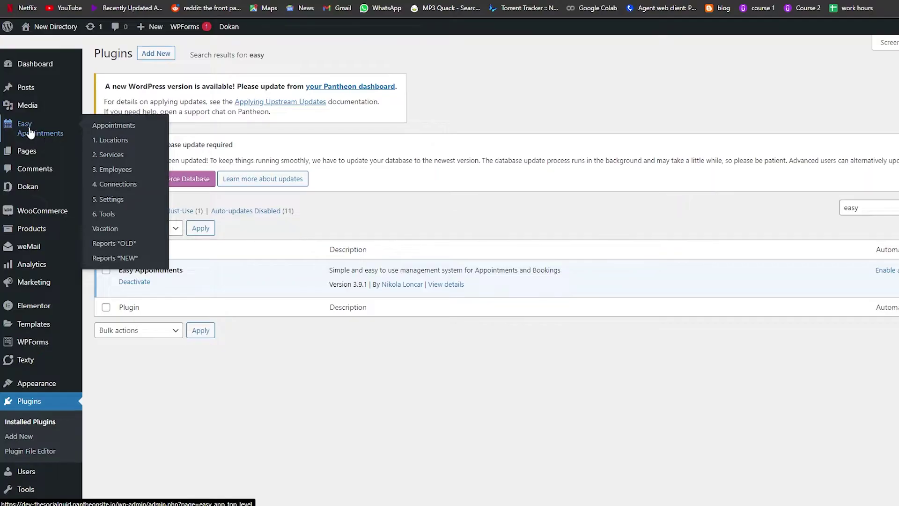
- Browse Easy Appointments' Appointments, Locations, Employees and Connections pages, reviewing the USA Full Body connection
left_click(29, 134)
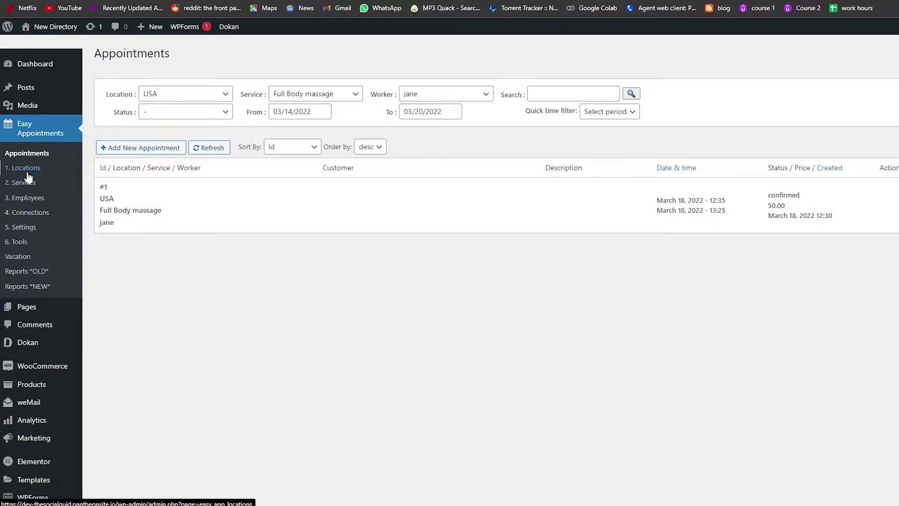
left_click(27, 169)
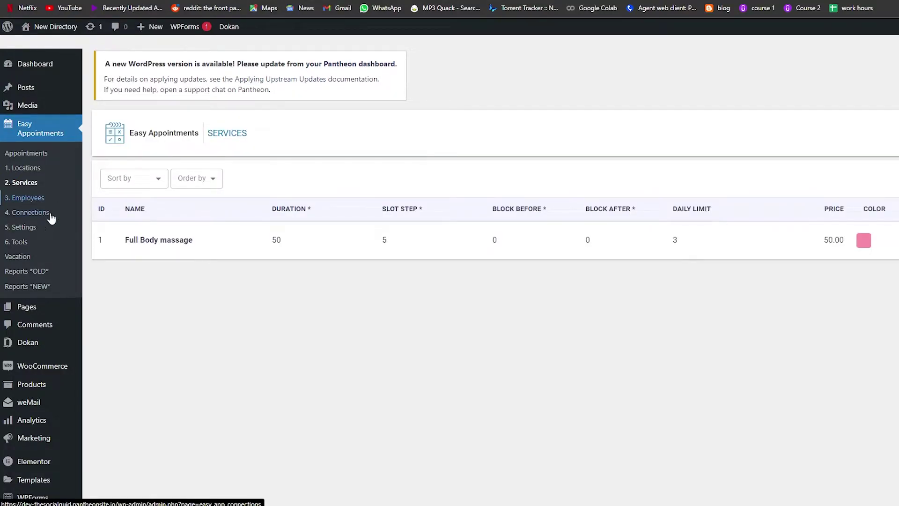
left_click(29, 198)
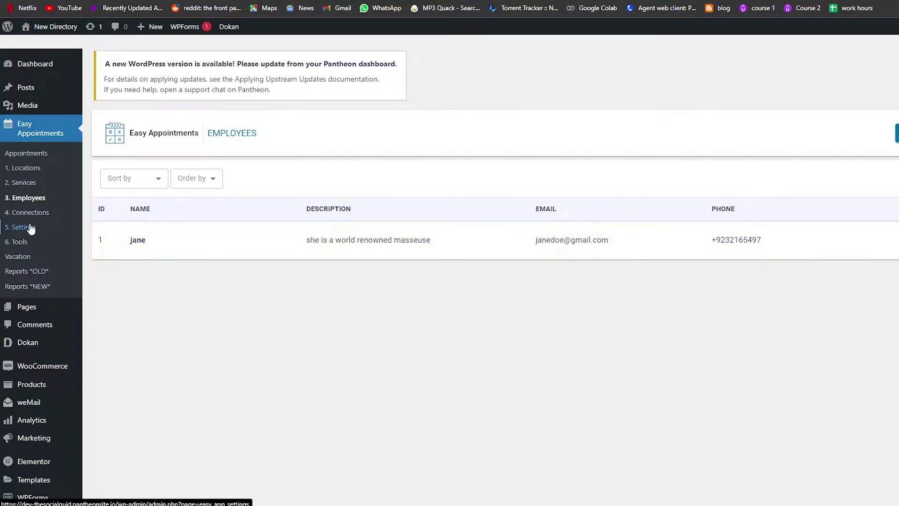
left_click(47, 216)
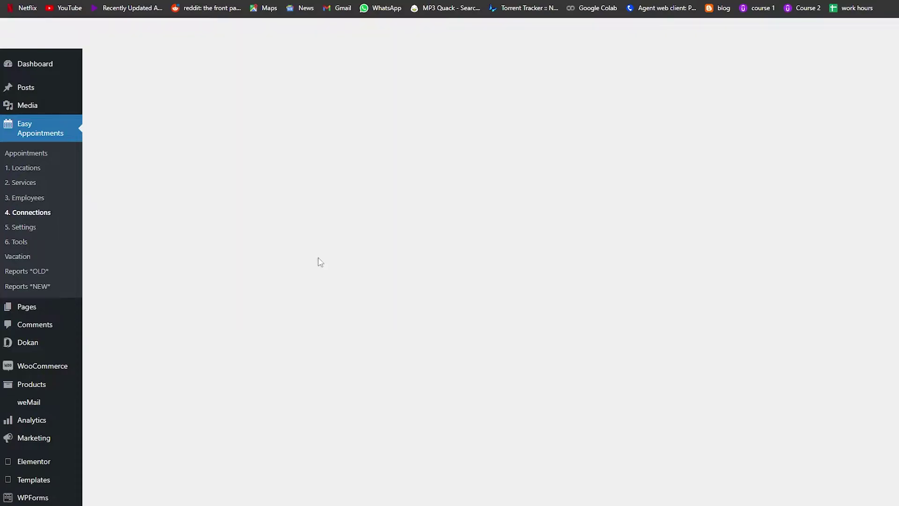
scroll(453, 205, "down", 1)
scroll(450, 227, "up", 1)
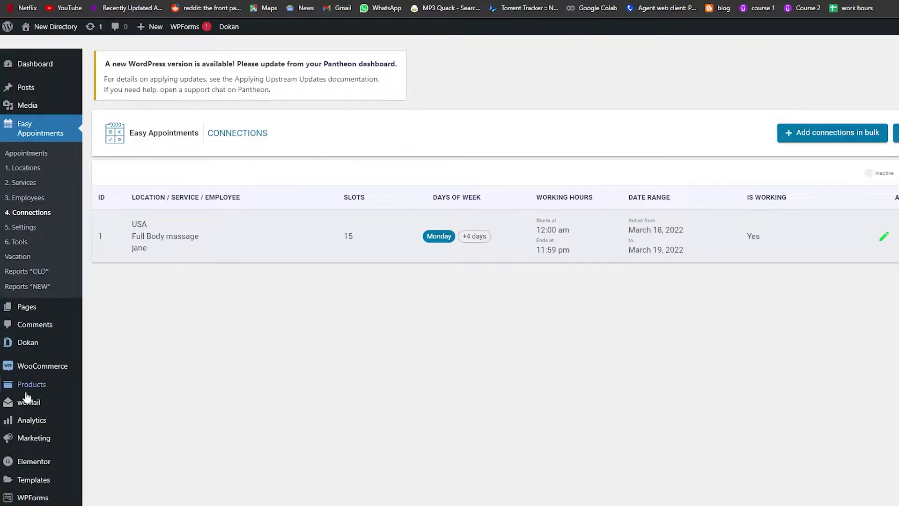
scroll(43, 447, "down", 2)
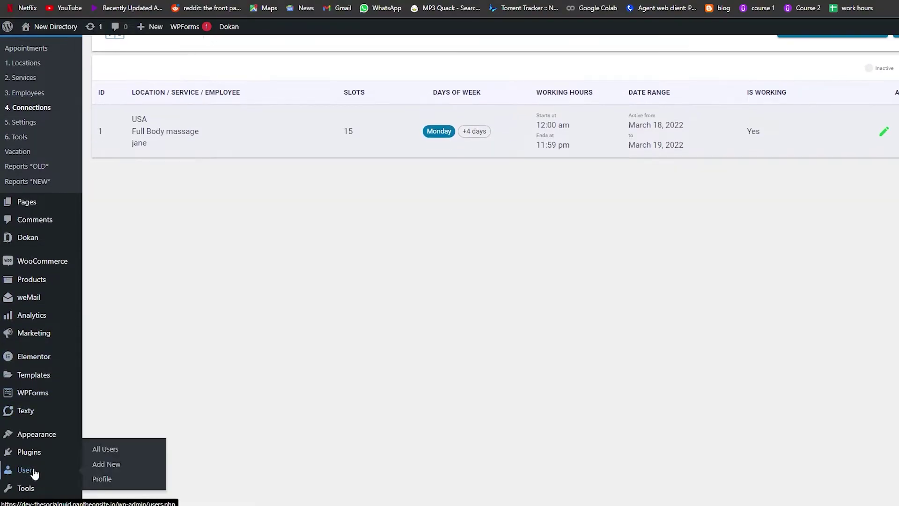
scroll(108, 397, "up", 2)
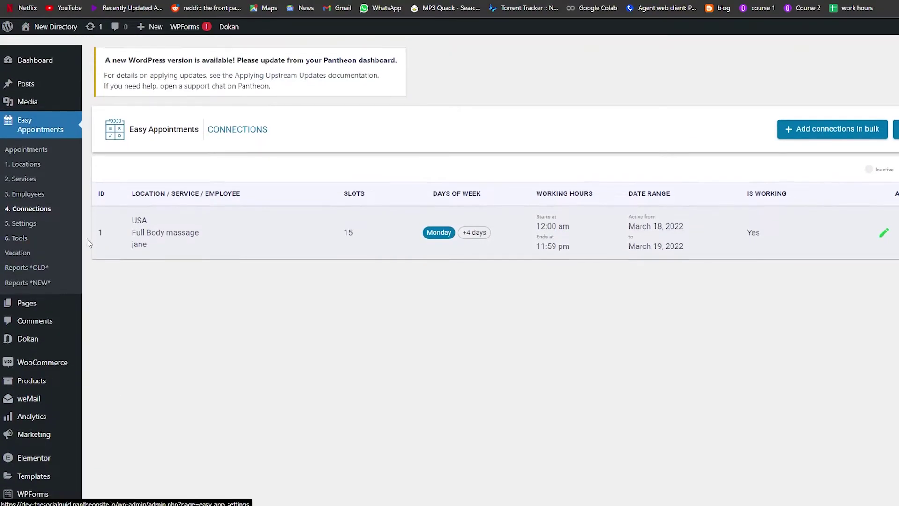
scroll(70, 412, "down", 3)
mouse_move(55, 401)
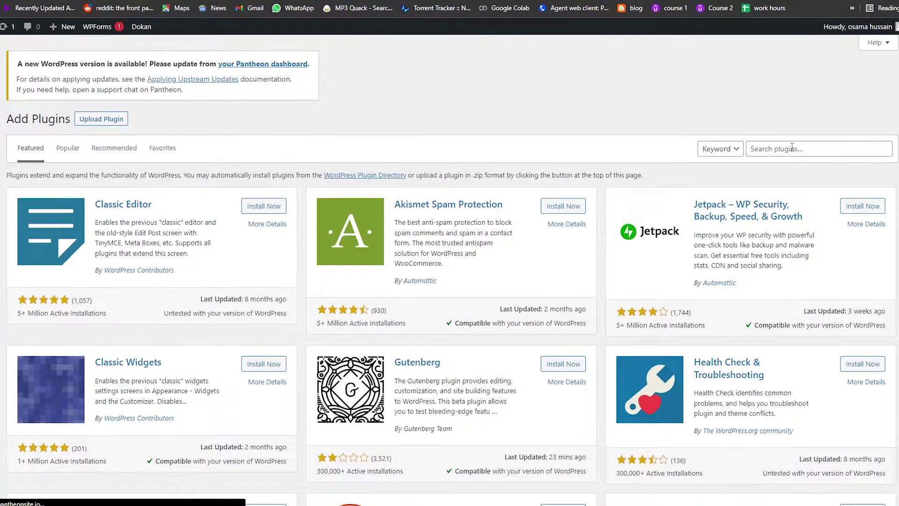
- Search the plugin directory for hotel booking plugins and locate WP Hotel Booking Room
left_click(791, 147)
type("booking")
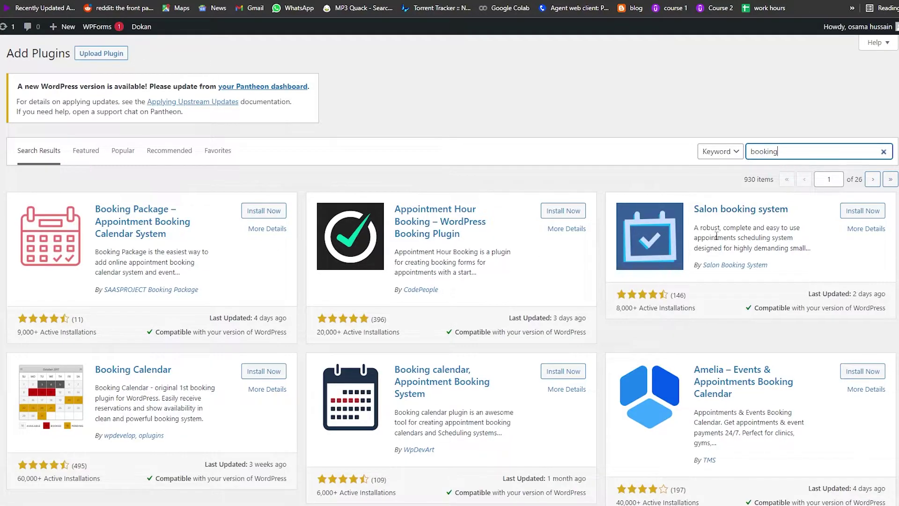
scroll(710, 227, "down", 1)
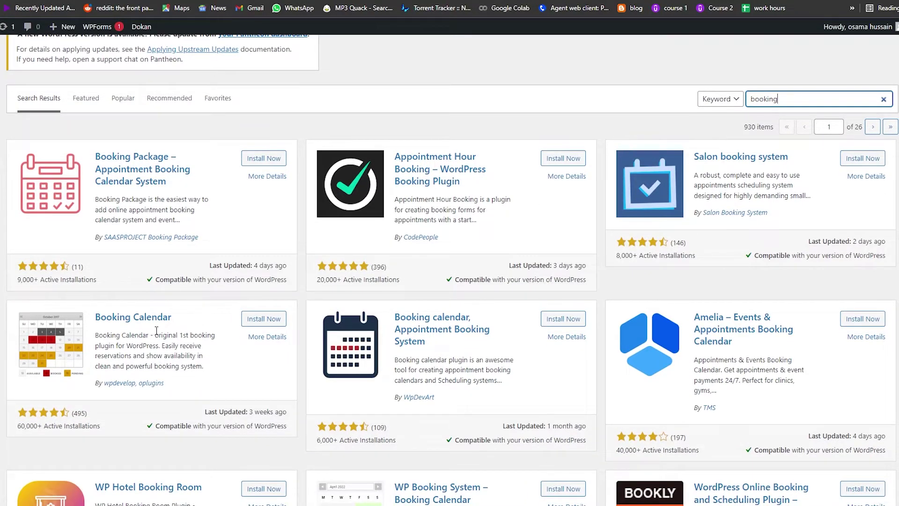
scroll(788, 355, "down", 3)
scroll(757, 160, "up", 4)
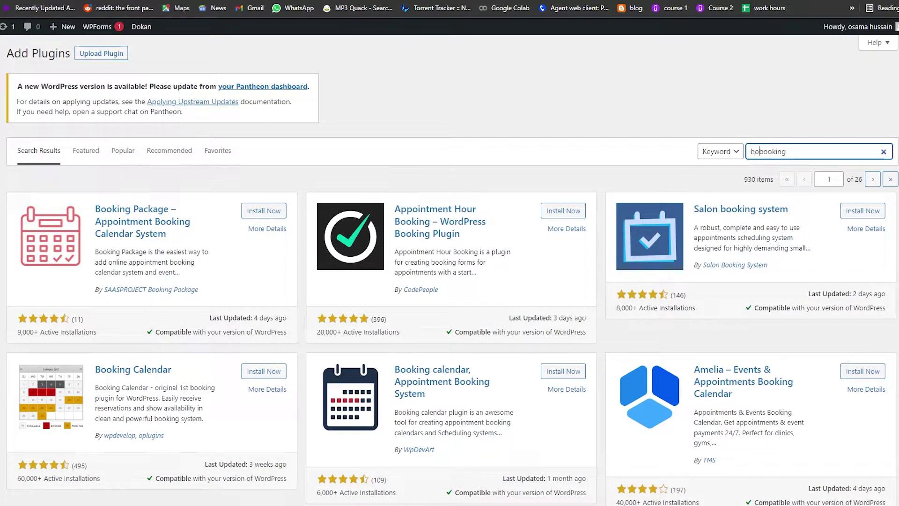
type("tel")
scroll(149, 168, "down", 1)
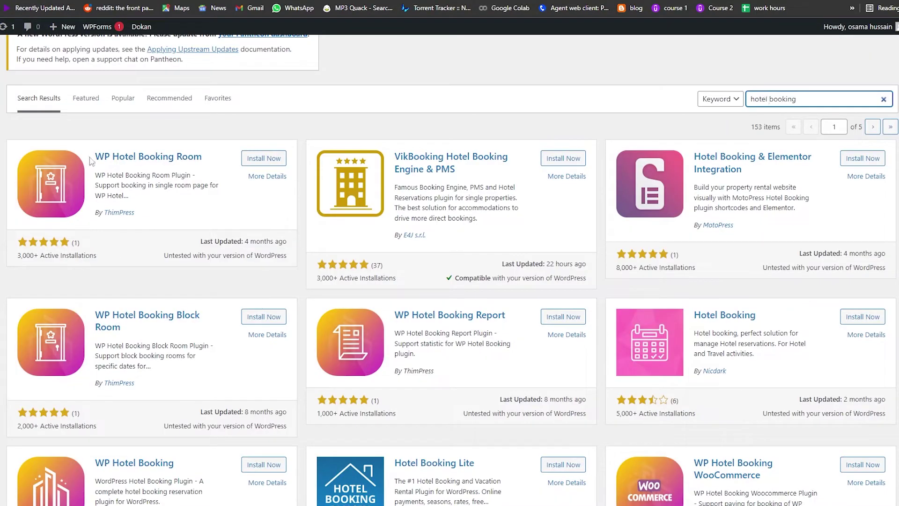
left_click_drag(94, 157, 202, 158)
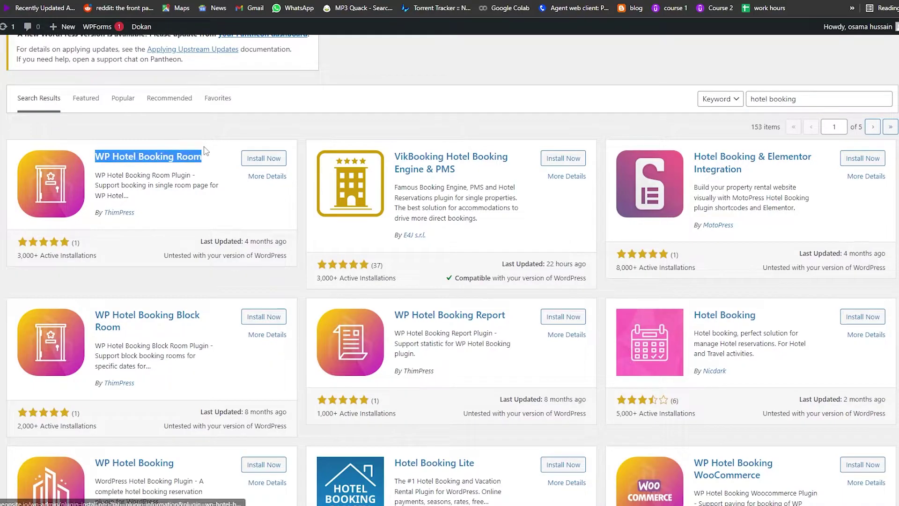
left_click(146, 173)
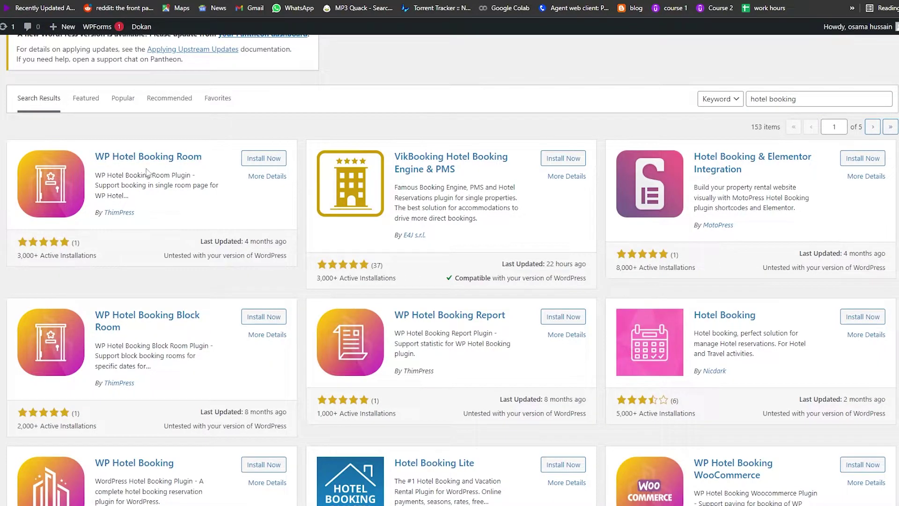
- Install and activate WP Hotel Booking Room, then deactivate it in the plugin list
left_click(266, 158)
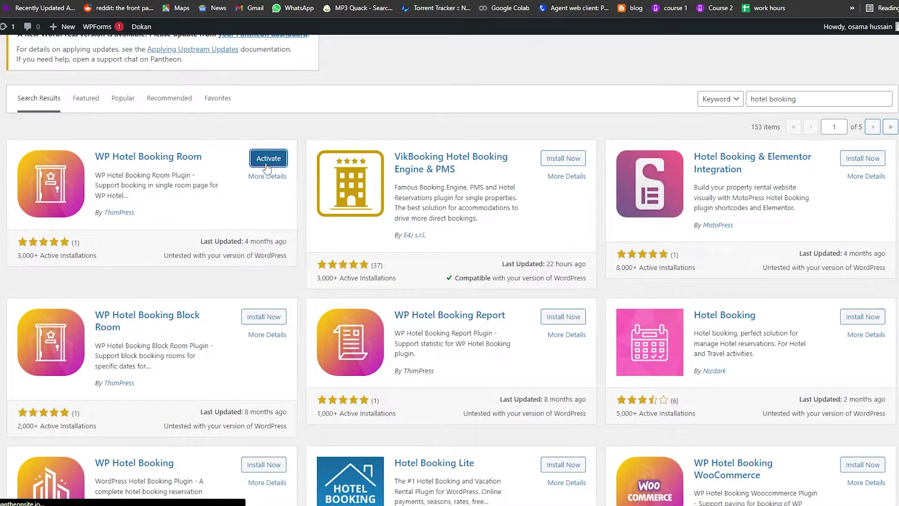
left_click(266, 163)
scroll(60, 290, "down", 7)
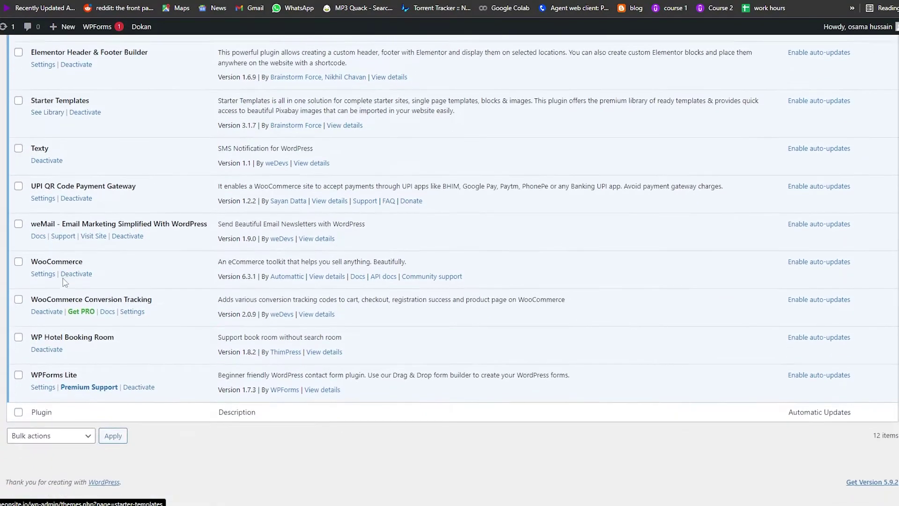
scroll(65, 282, "down", 1)
scroll(61, 328, "up", 1)
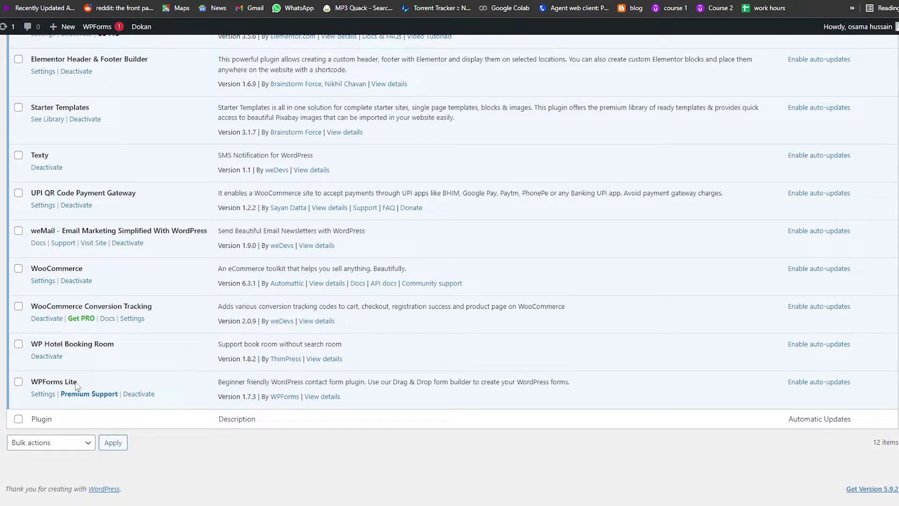
scroll(77, 387, "down", 1)
scroll(77, 386, "up", 2)
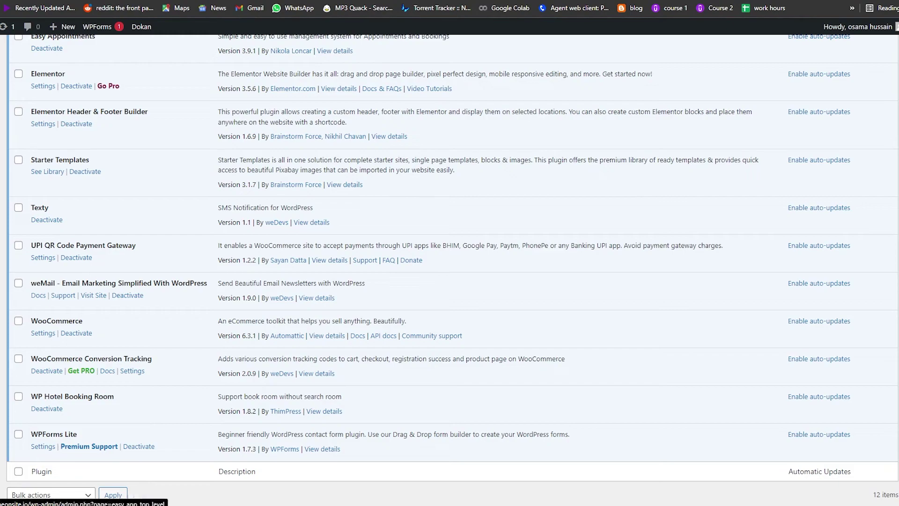
scroll(449, 262, "down", 1)
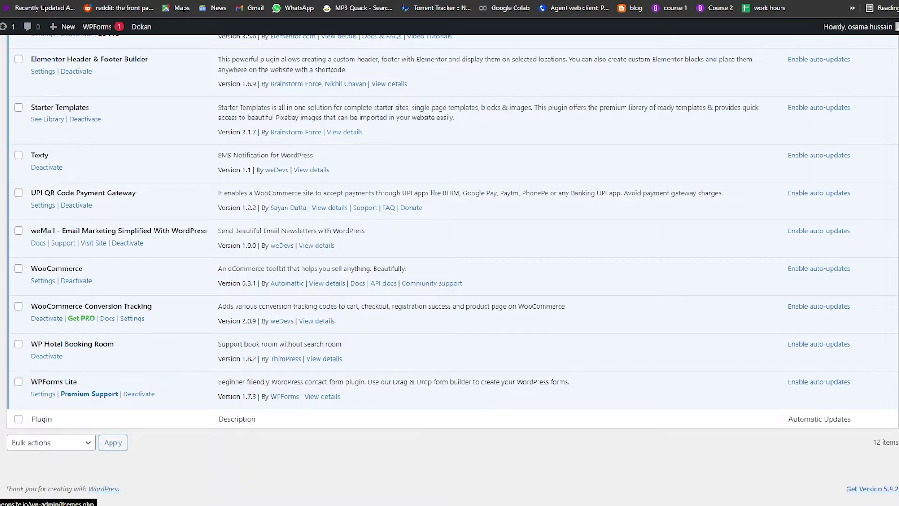
scroll(24, 298, "down", 1)
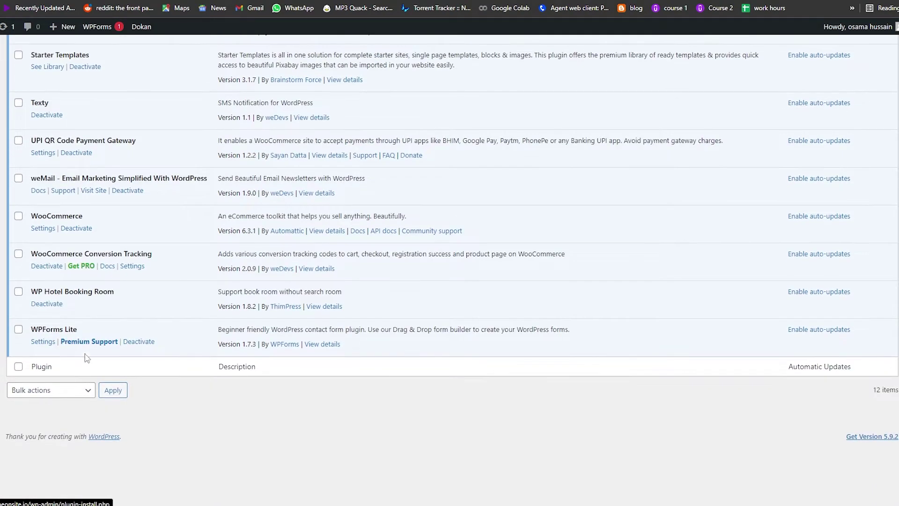
left_click(19, 292)
left_click(49, 304)
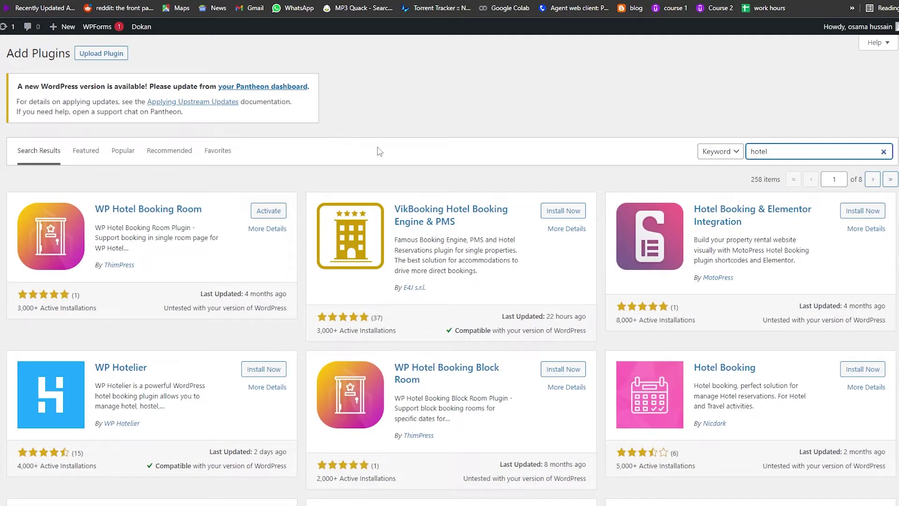
- Install the Hotel Booking & Elementor Integration plugin and activate Hotel Booking 2.9
left_click(864, 212)
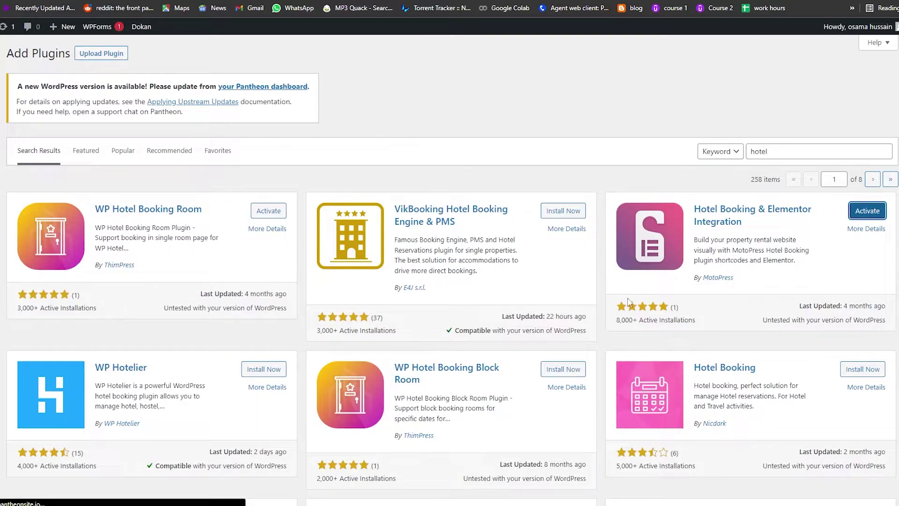
mouse_move(45, 311)
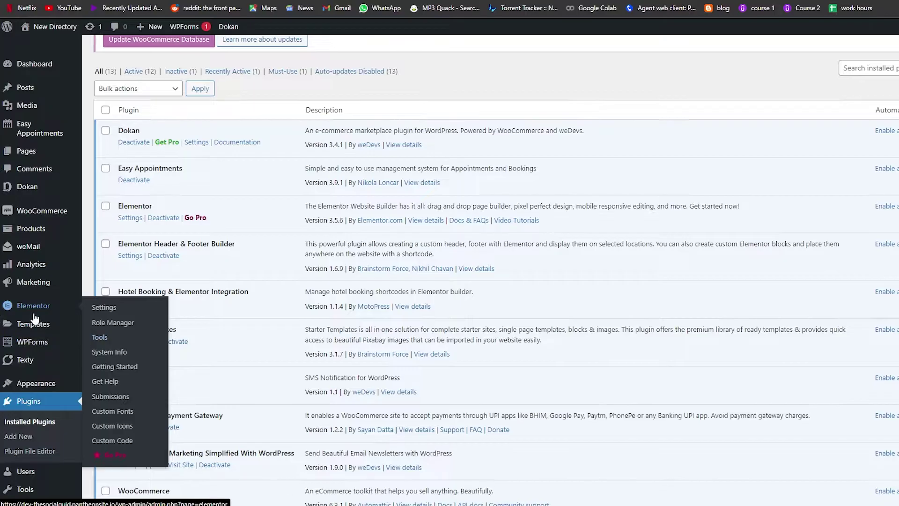
left_click(37, 310)
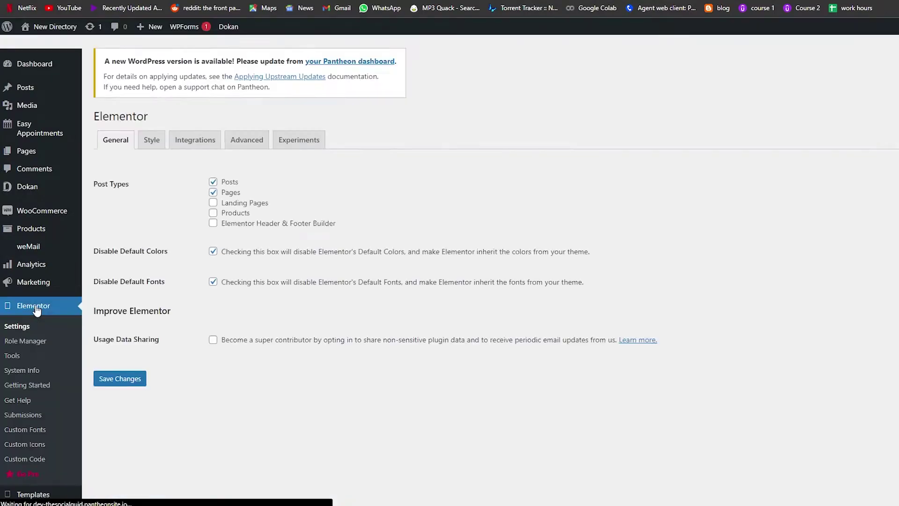
left_click(195, 154)
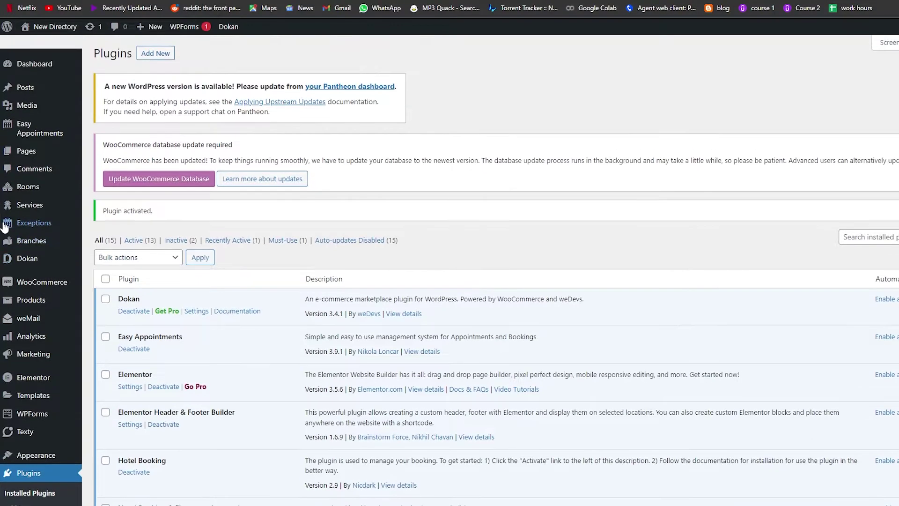
- Look over the new Hotel Booking sidebar items and open the empty Rooms list
scroll(48, 197, "down", 1)
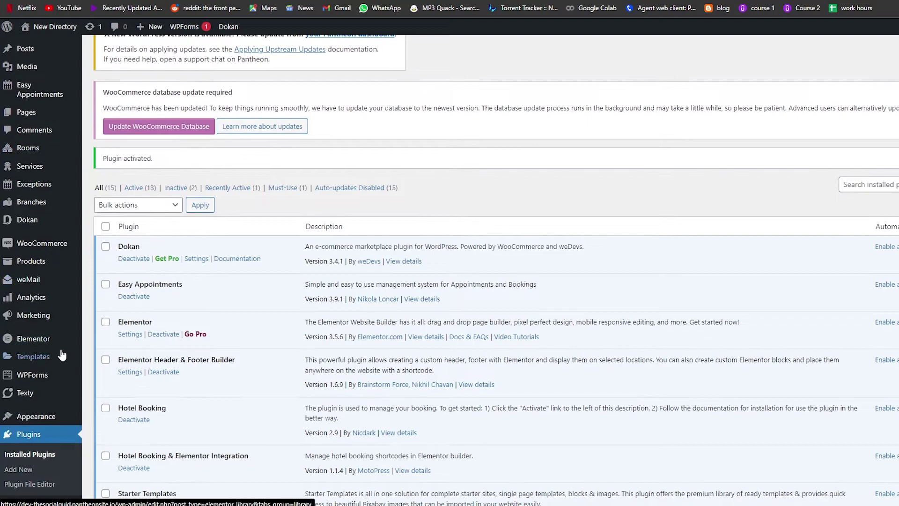
scroll(61, 356, "up", 1)
mouse_move(24, 244)
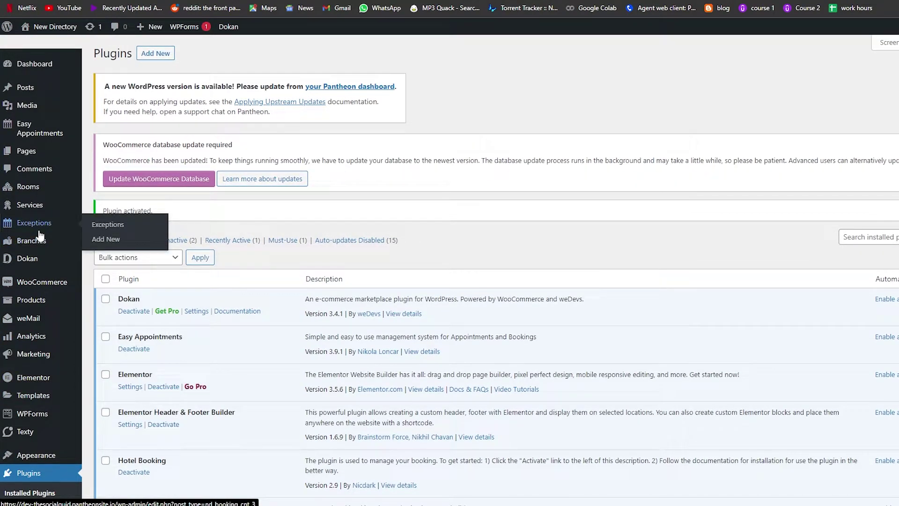
mouse_move(43, 212)
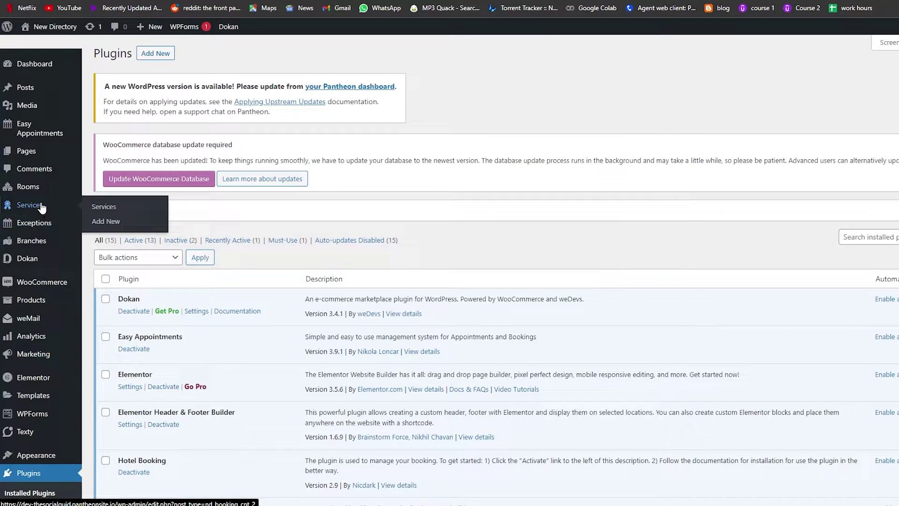
mouse_move(45, 194)
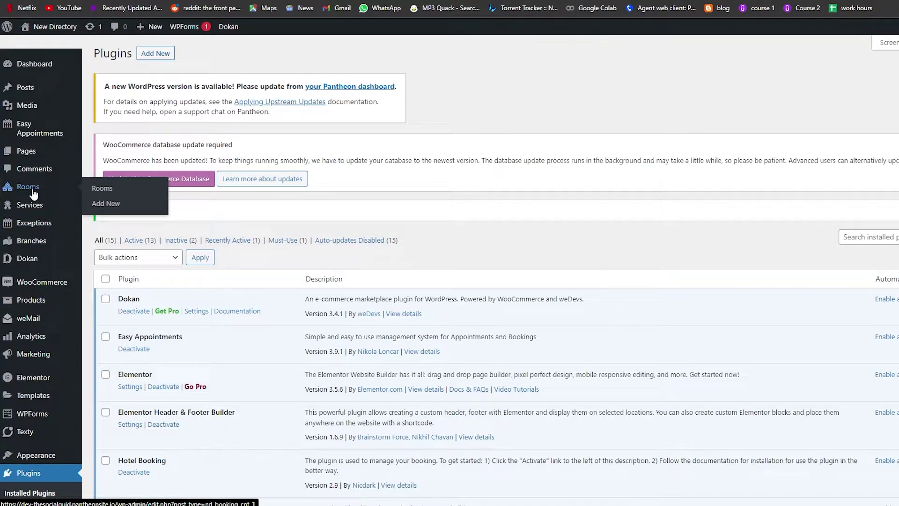
left_click(32, 193)
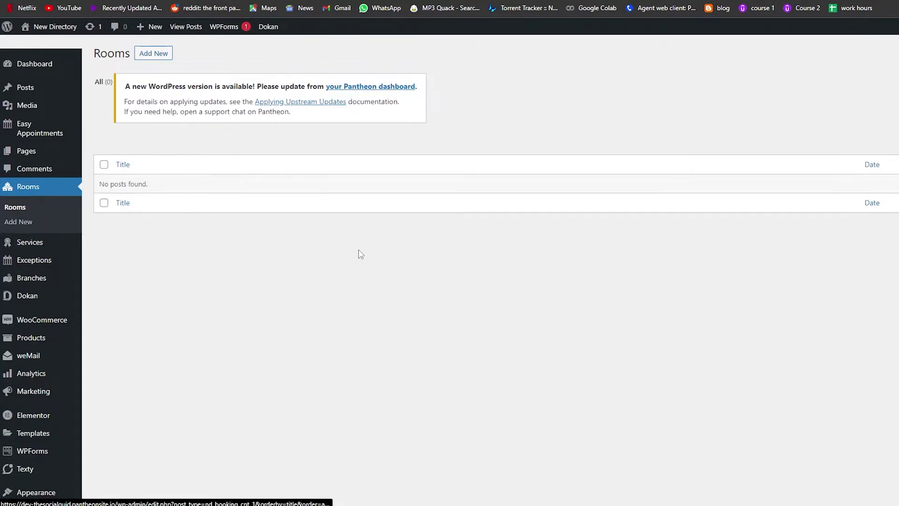
- Start a new room and check its description, MAX People and Room Size fields
left_click(157, 54)
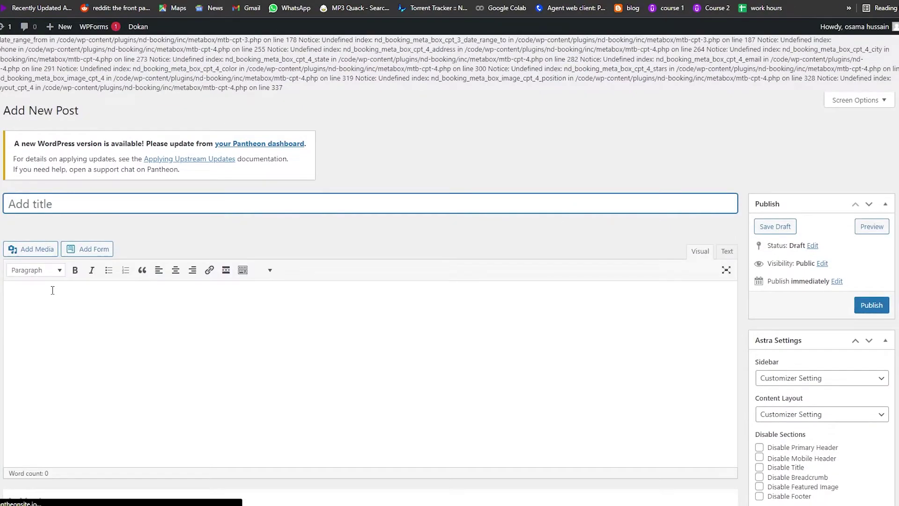
left_click(84, 311)
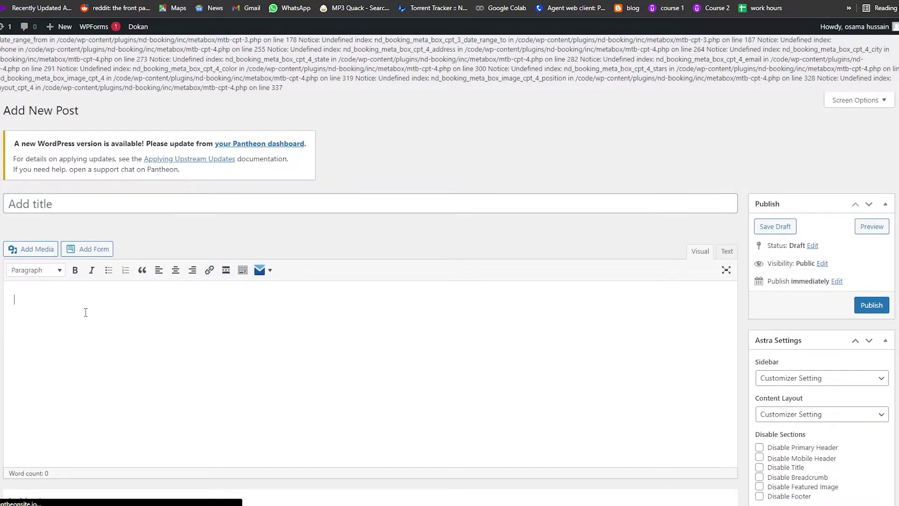
scroll(86, 313, "down", 8)
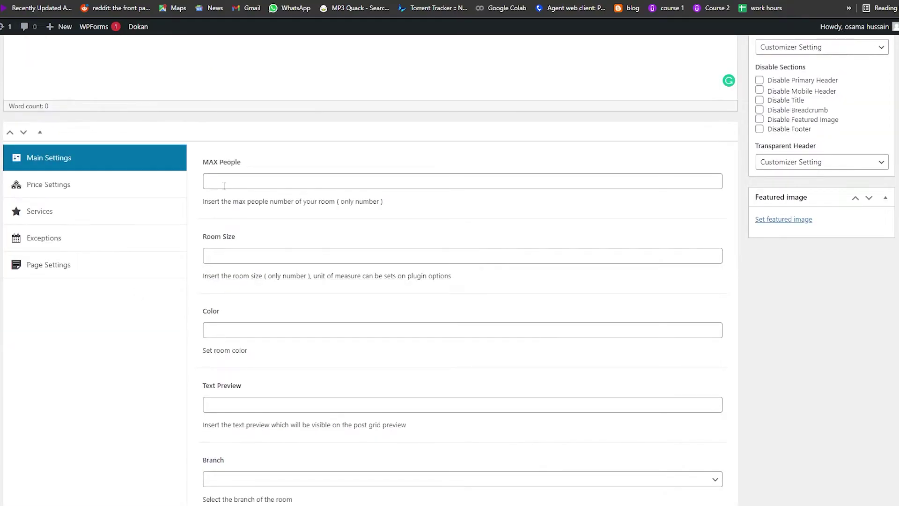
scroll(224, 186, "down", 1)
left_click(217, 126)
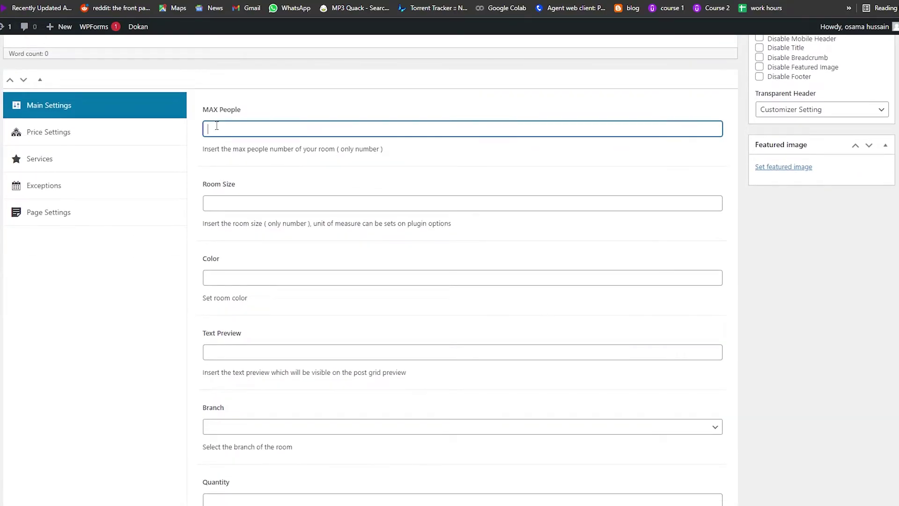
left_click(215, 205)
- Look over the Color, Text Preview and Min Booking Day fields without saving
left_click(245, 277)
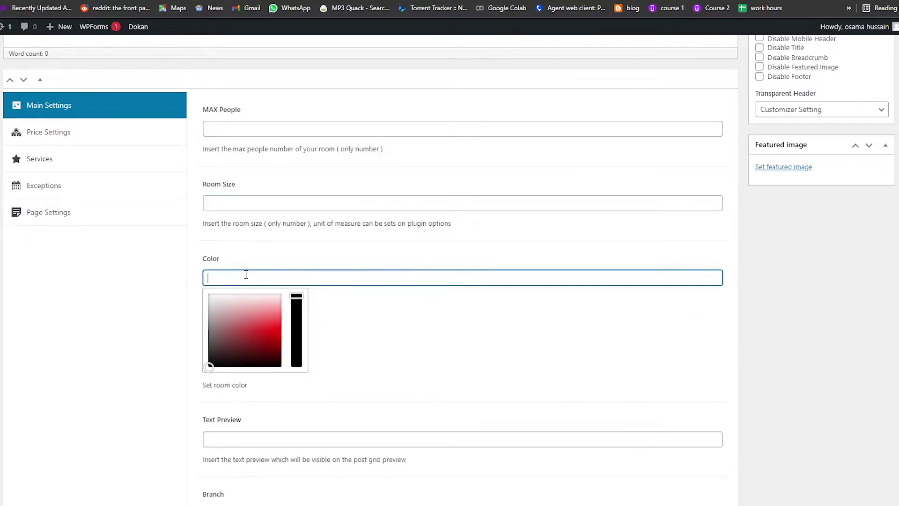
scroll(221, 370, "down", 3)
left_click(248, 290)
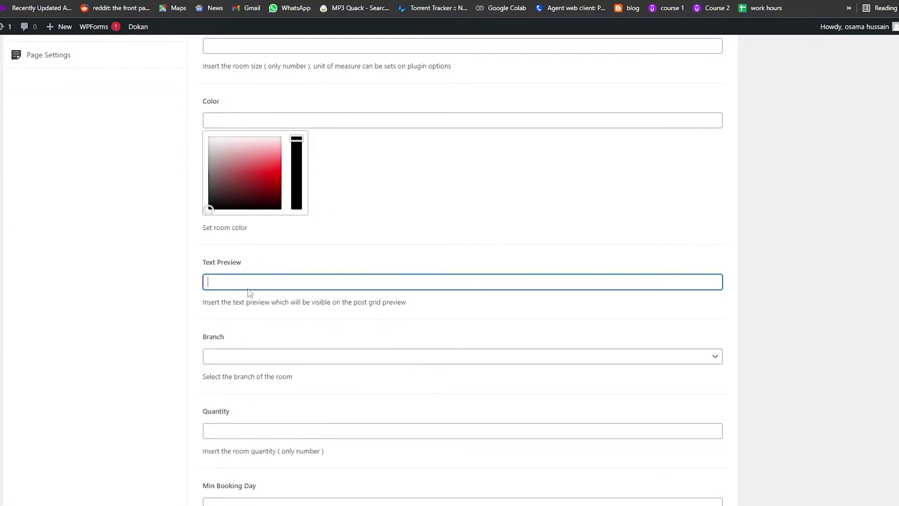
scroll(257, 255, "down", 4)
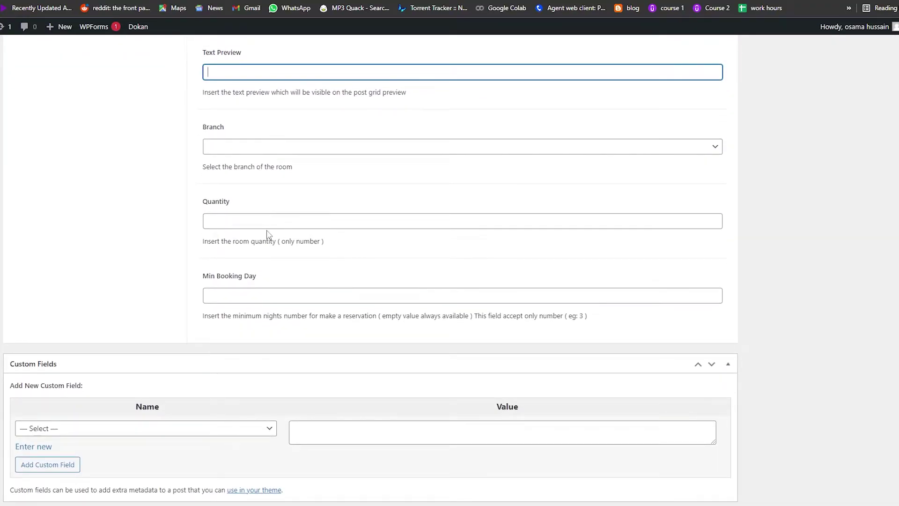
left_click(255, 294)
scroll(238, 292, "down", 2)
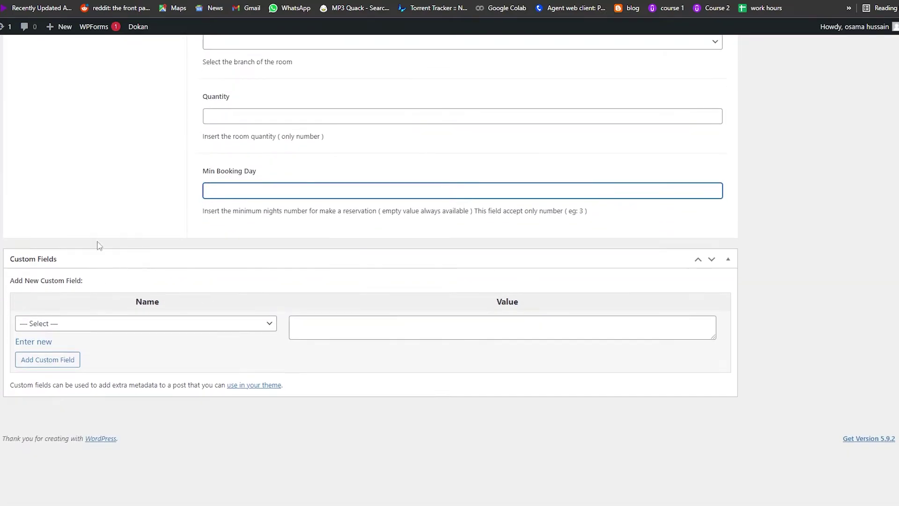
left_click(99, 245)
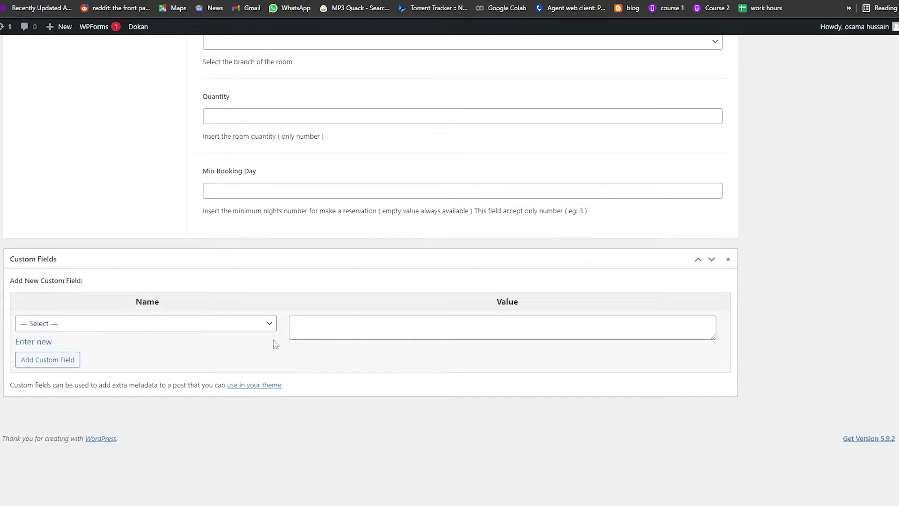
- Leave the unsaved room form and open the empty Services list
scroll(570, 368, "down", 1)
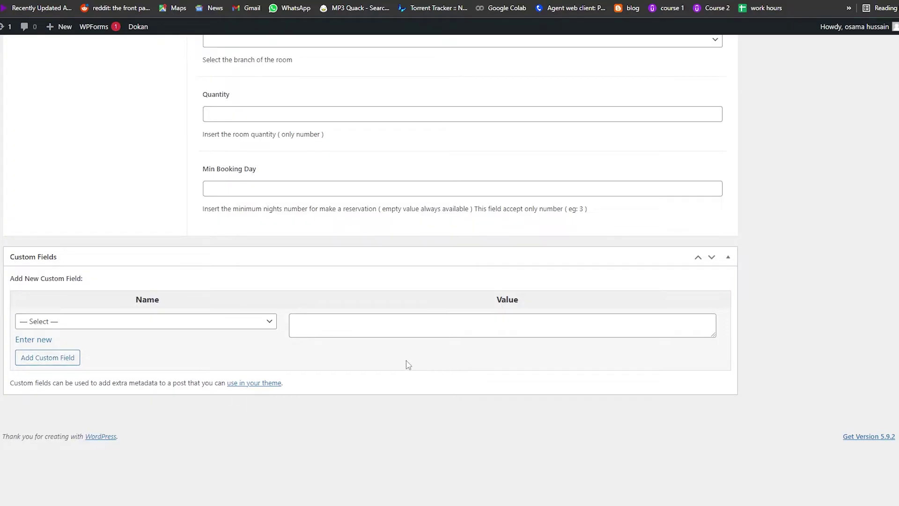
scroll(406, 365, "up", 15)
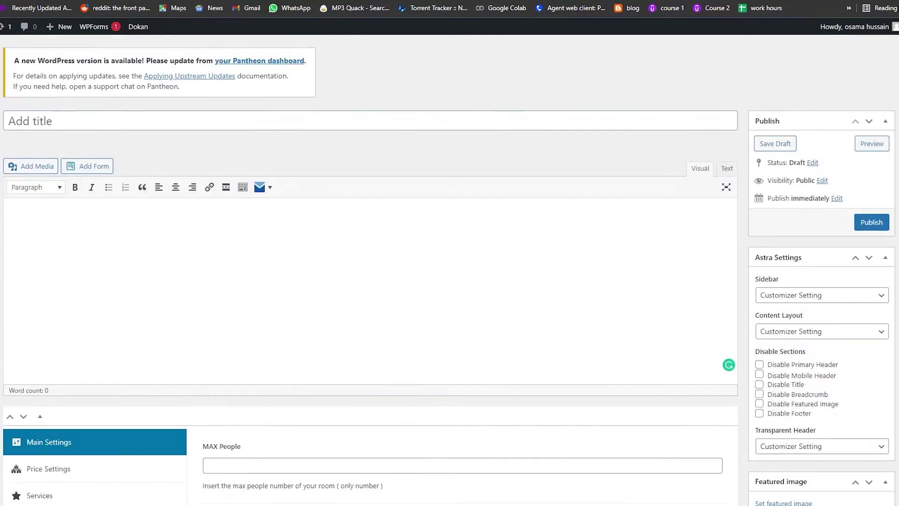
scroll(16, 225, "down", 10)
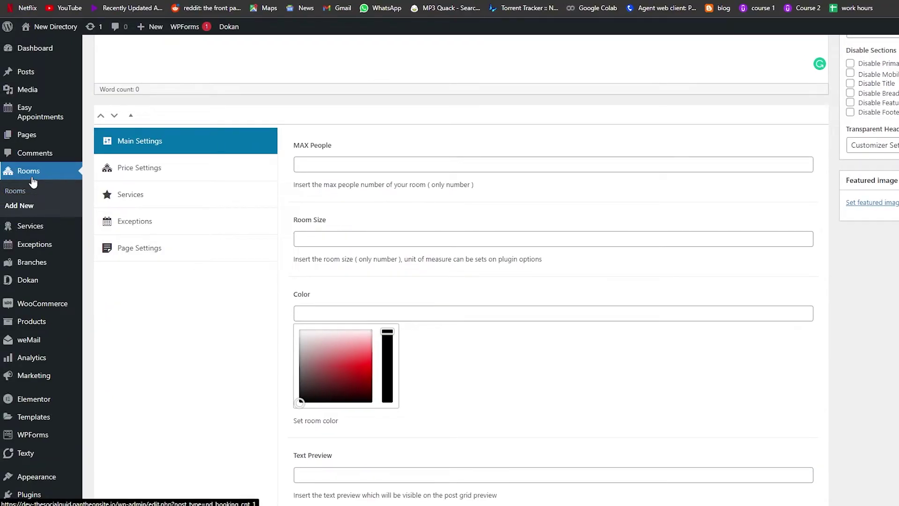
left_click(35, 233)
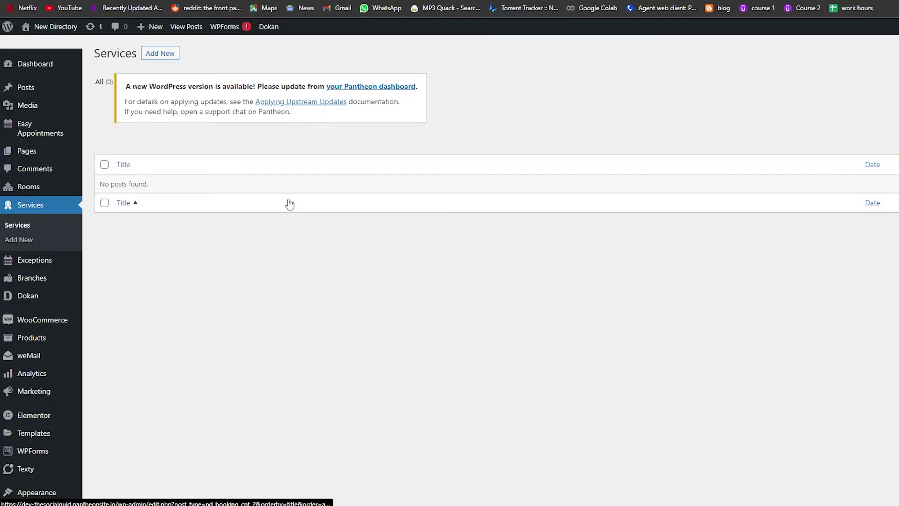
- View the empty Exceptions list, then the empty Branches list, and reveal the Booking Plugin submenu
left_click(44, 271)
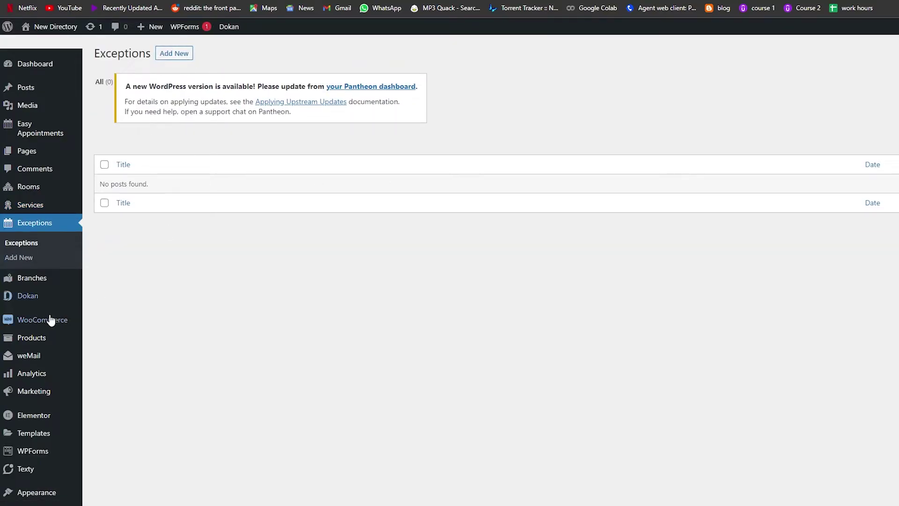
scroll(50, 317, "down", 2)
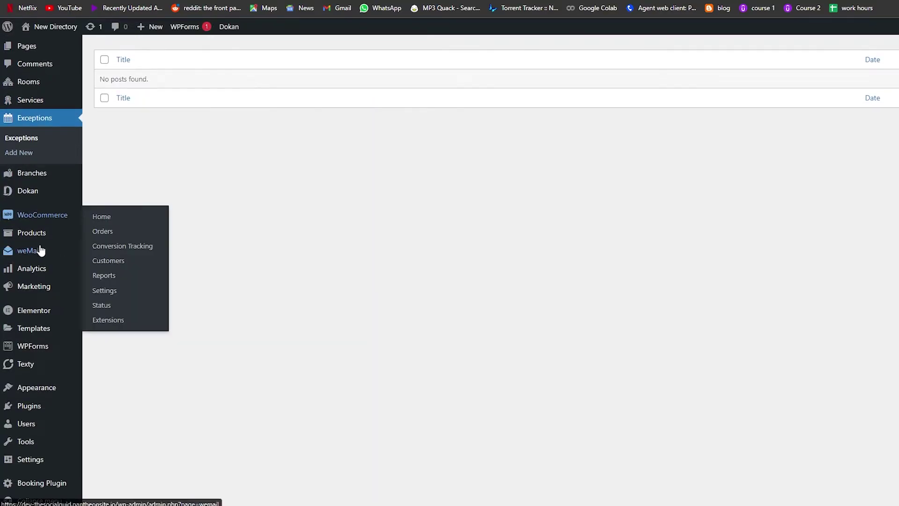
left_click(49, 180)
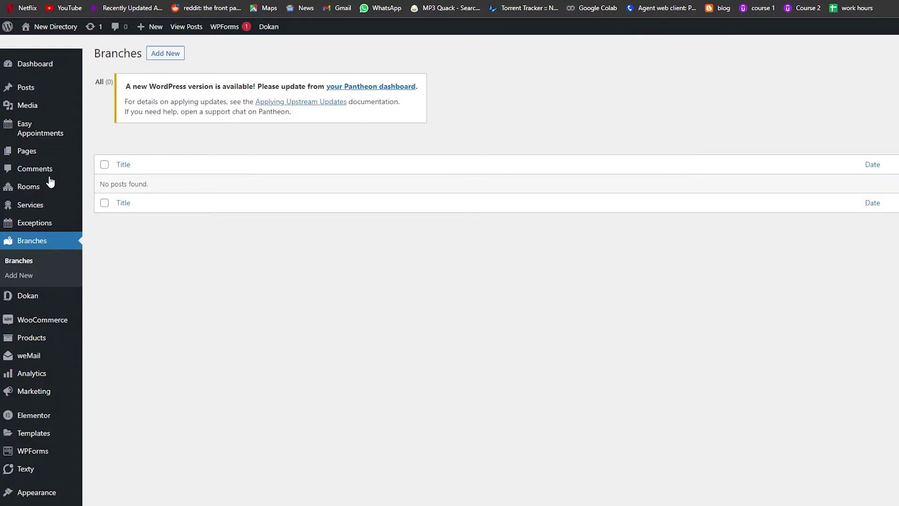
scroll(679, 437, "down", 4)
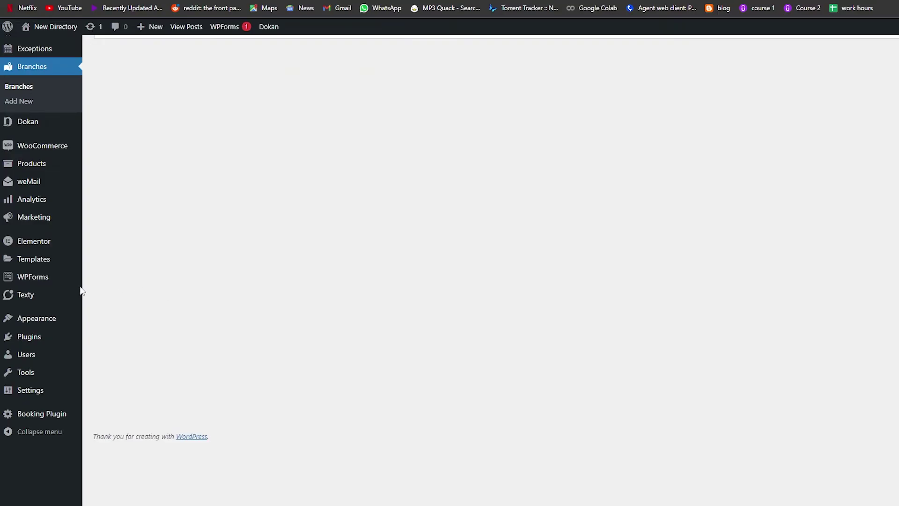
mouse_move(61, 419)
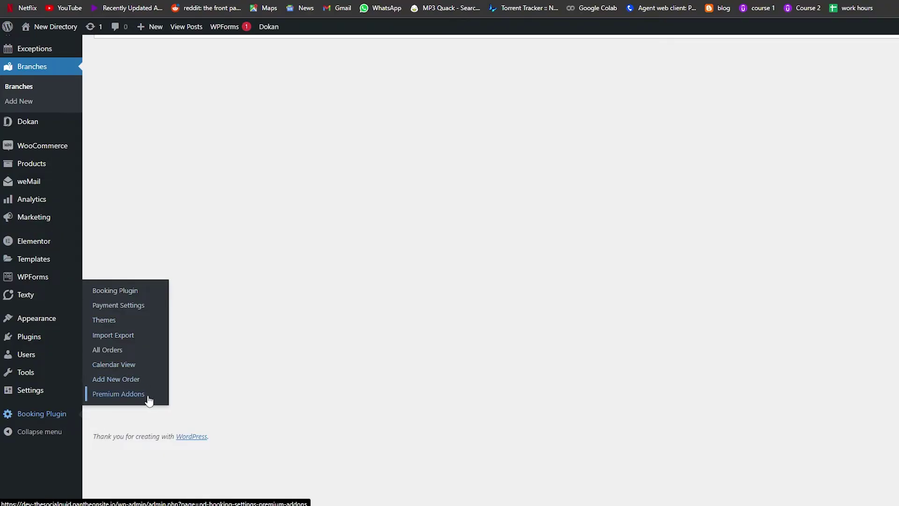
- Open ND Booking Payment Settings and review the empty City Tax, VAT and Bank Transfer fields
left_click(127, 316)
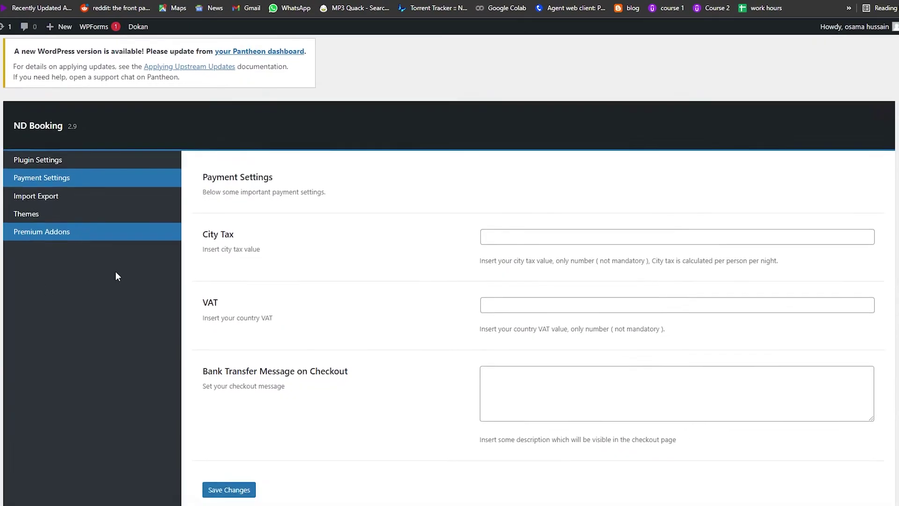
scroll(669, 135, "down", 2)
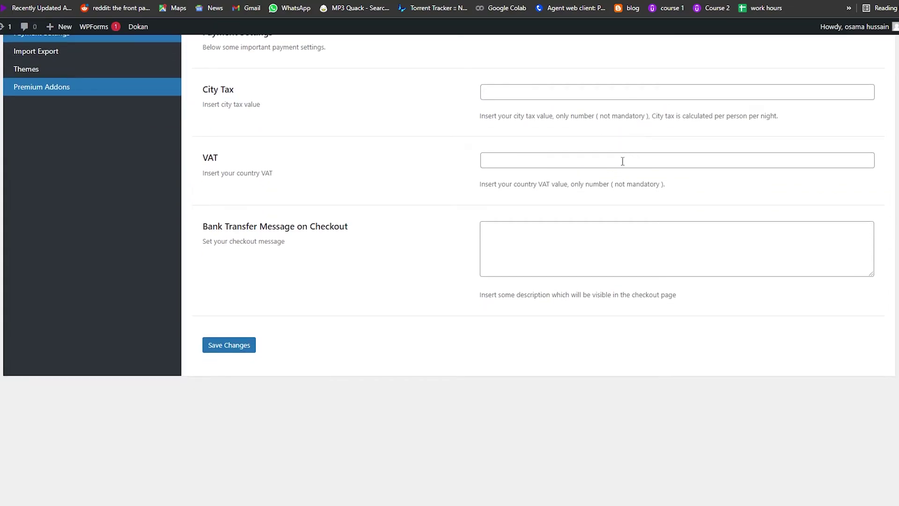
scroll(591, 167, "down", 2)
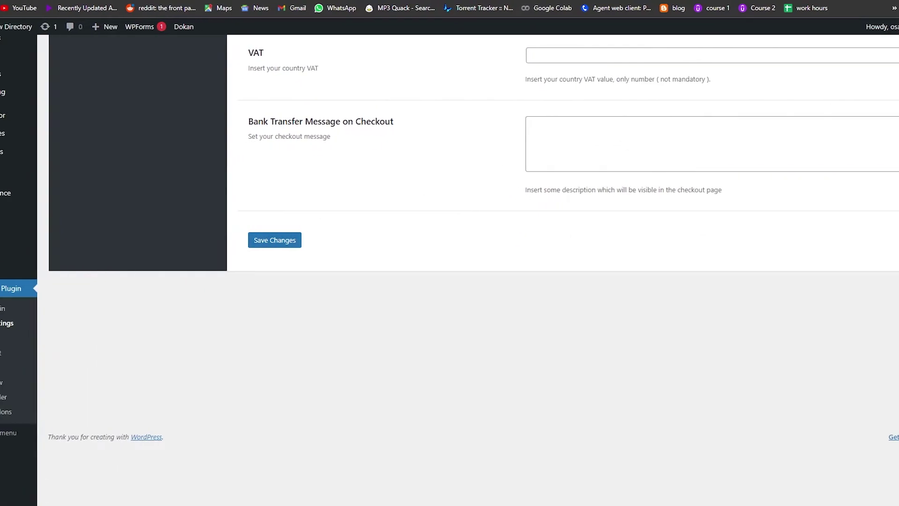
scroll(39, 213, "up", 5)
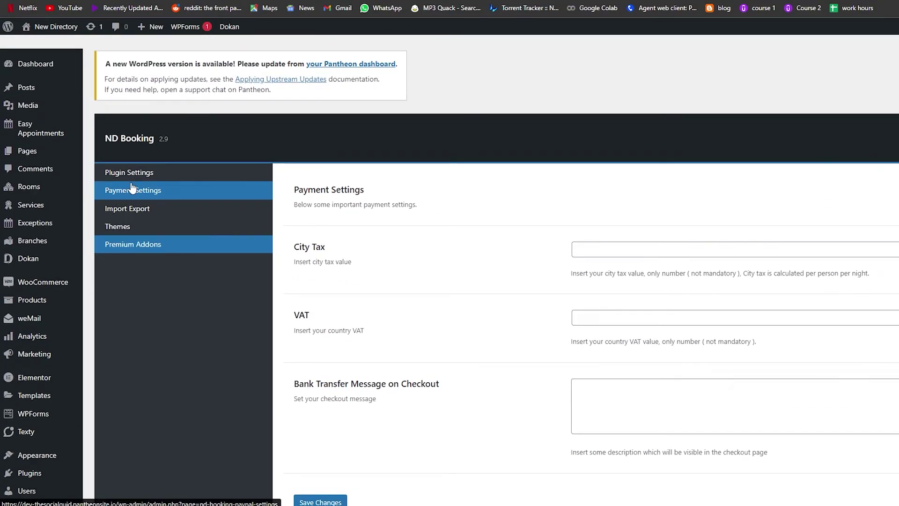